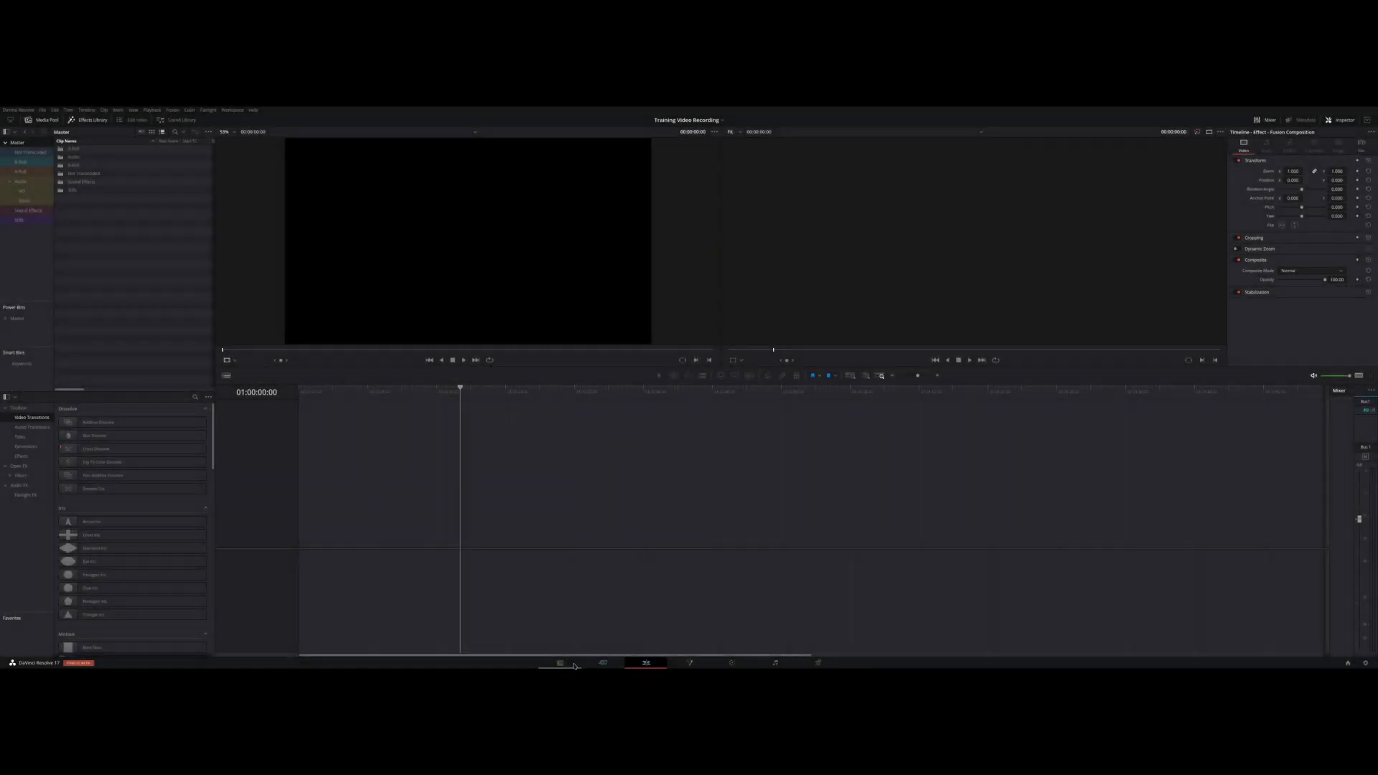
Switch to the Media page, open the B-Roll bin, and sort its clips by duration
left_click(562, 664)
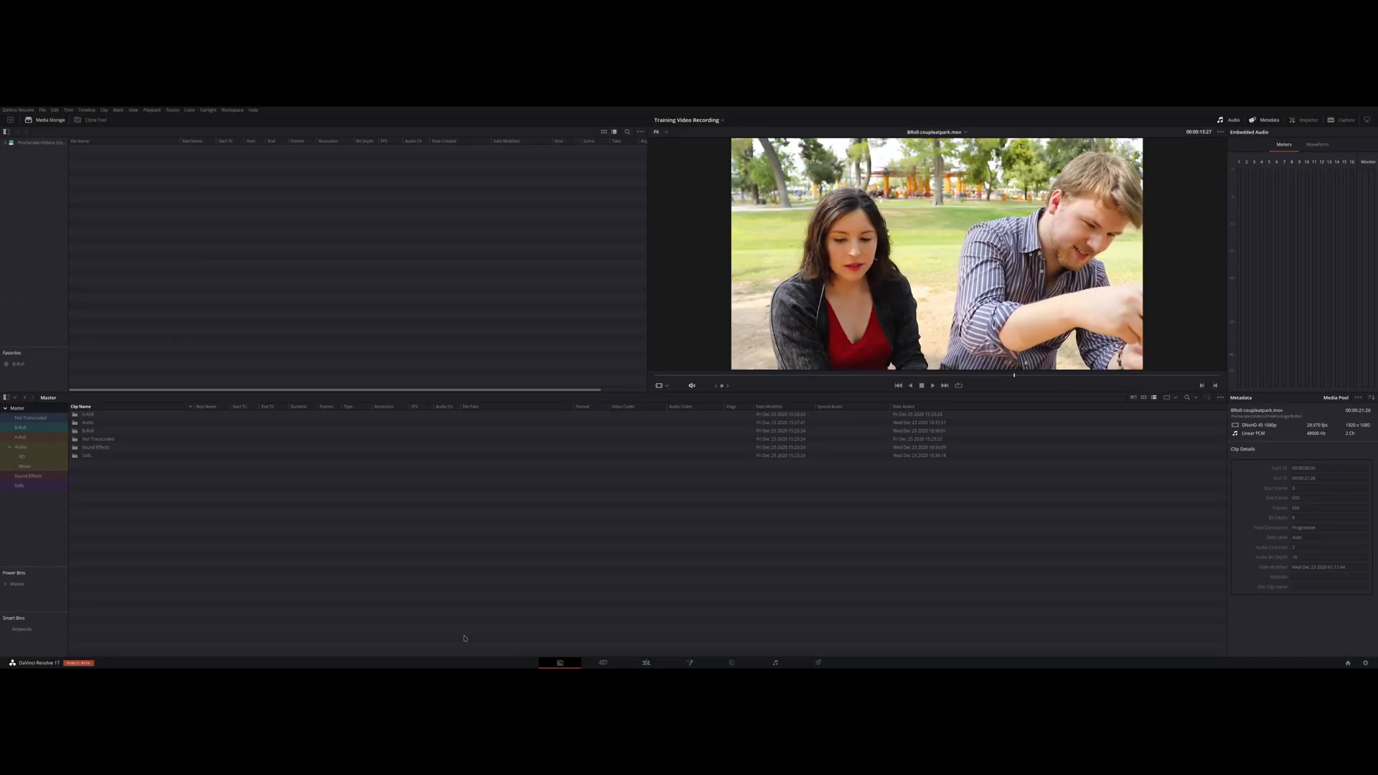
left_click(42, 429)
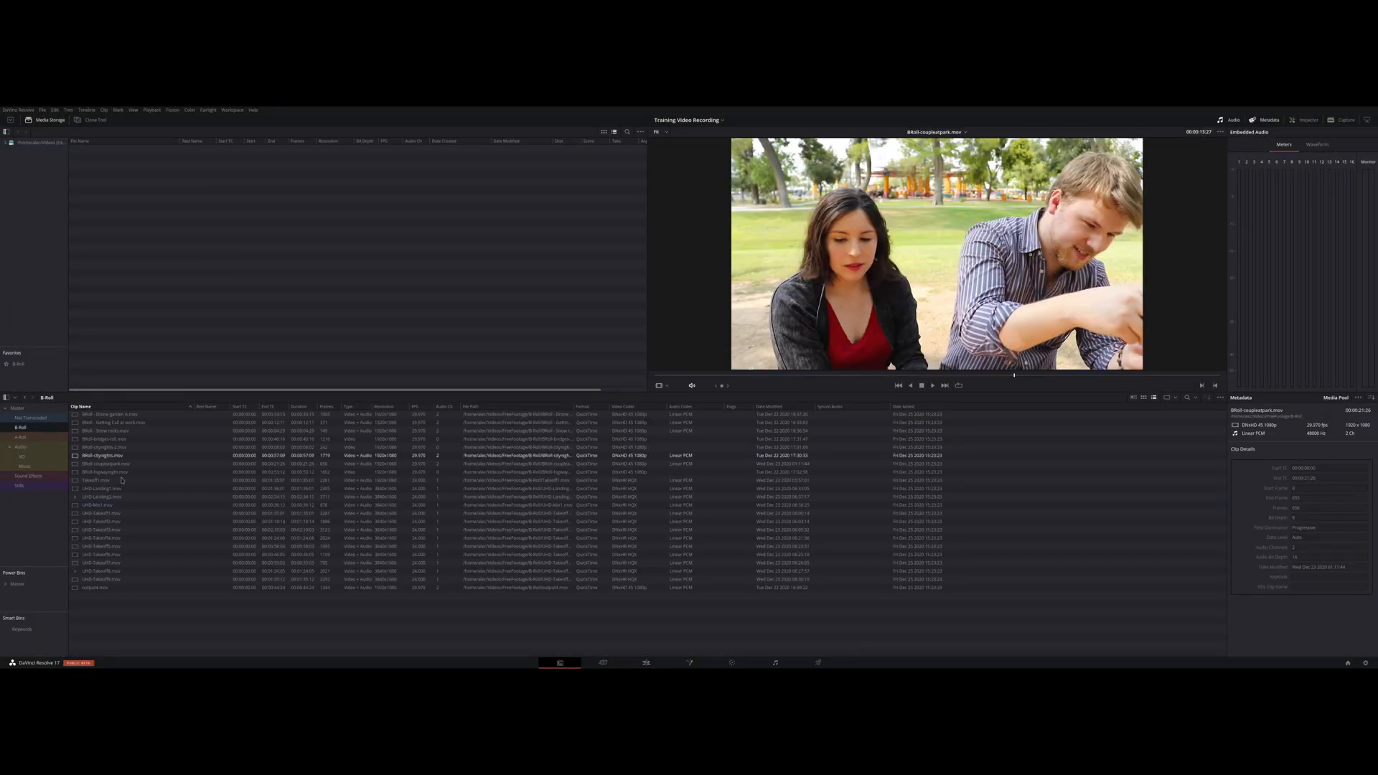
left_click(133, 513)
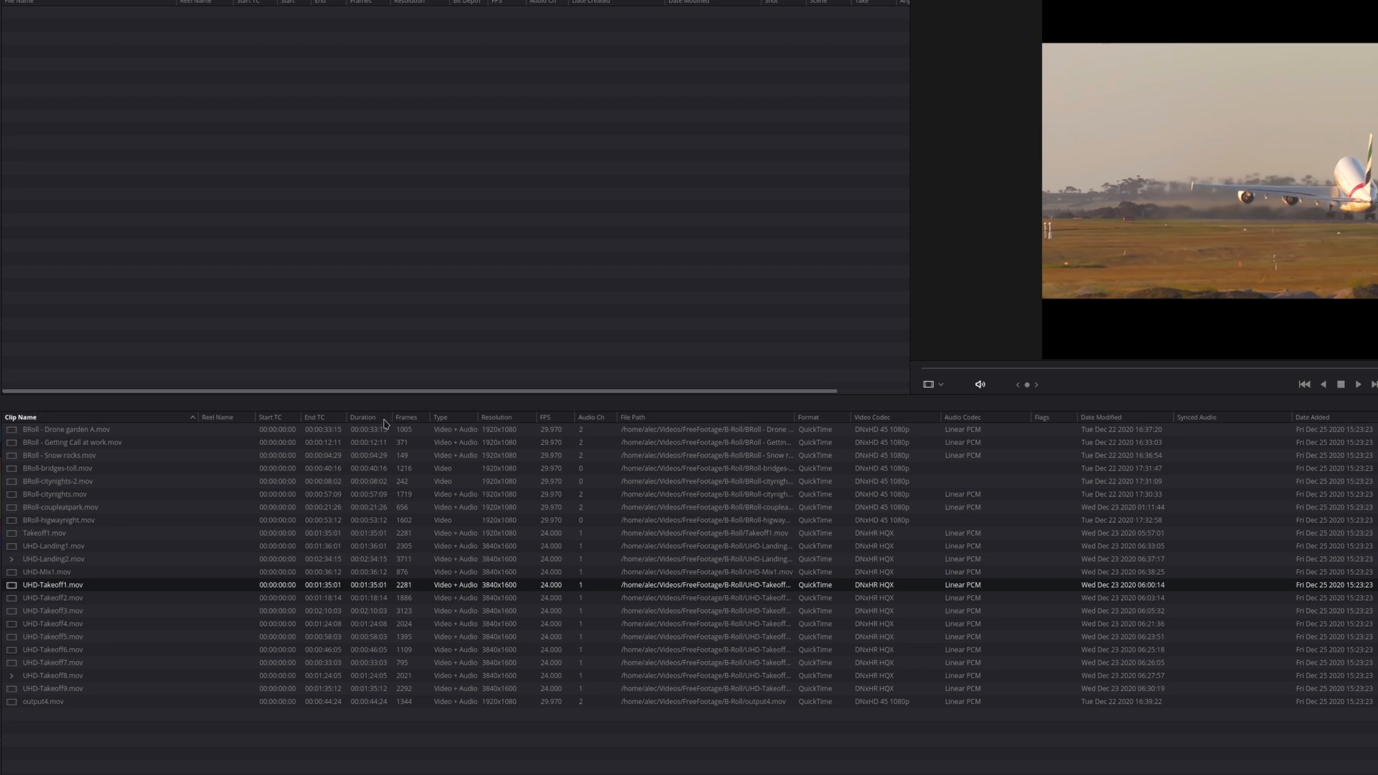
left_click(364, 417)
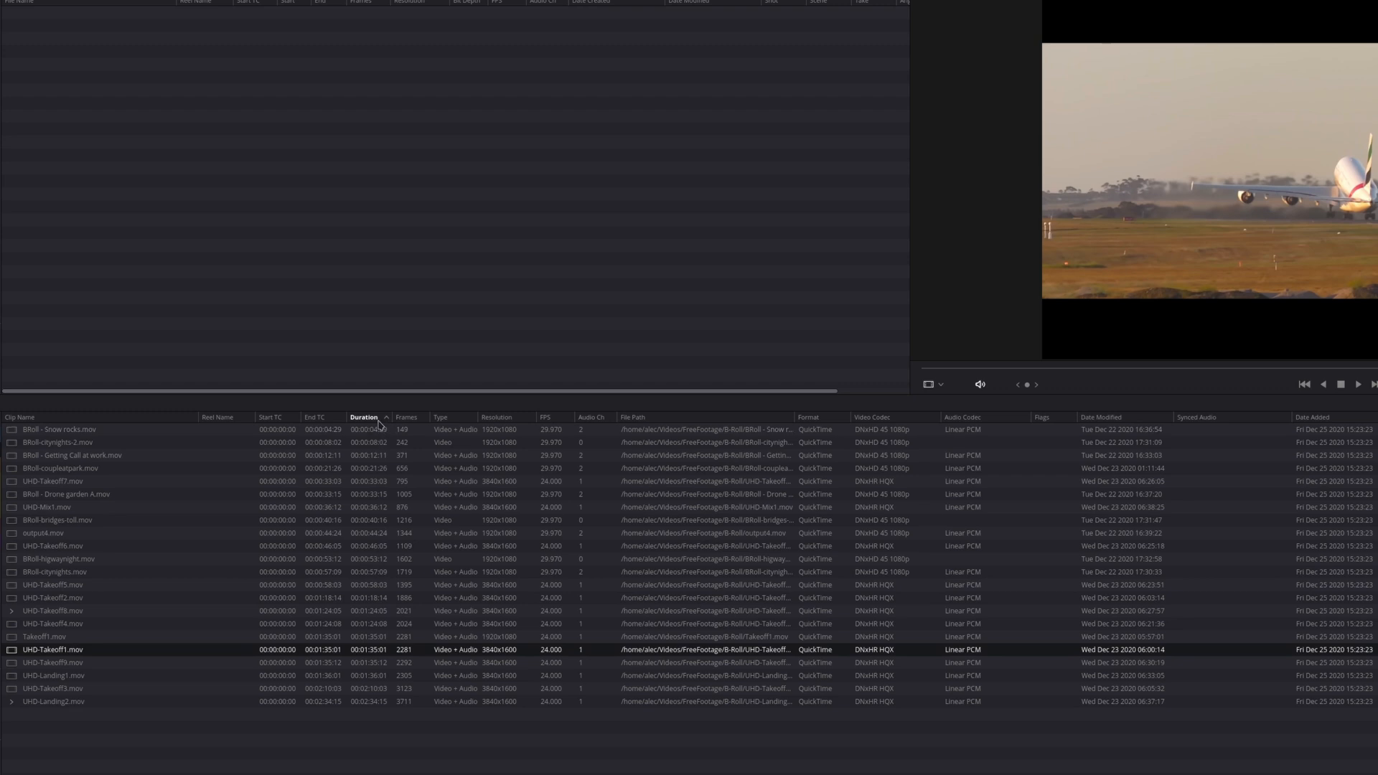
left_click(381, 423)
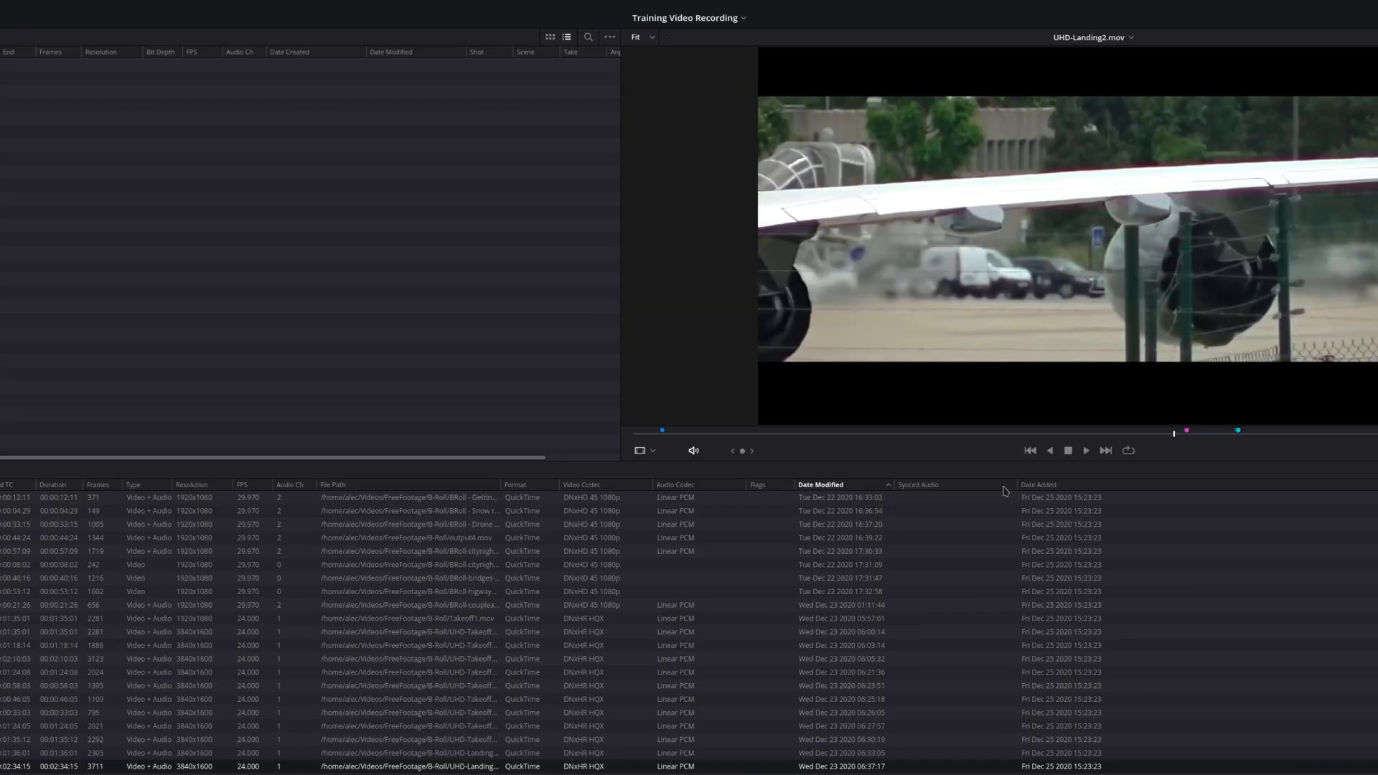
Add the Date Created column to the B-Roll clip list and narrow it to about the width of its dates
right_click(855, 491)
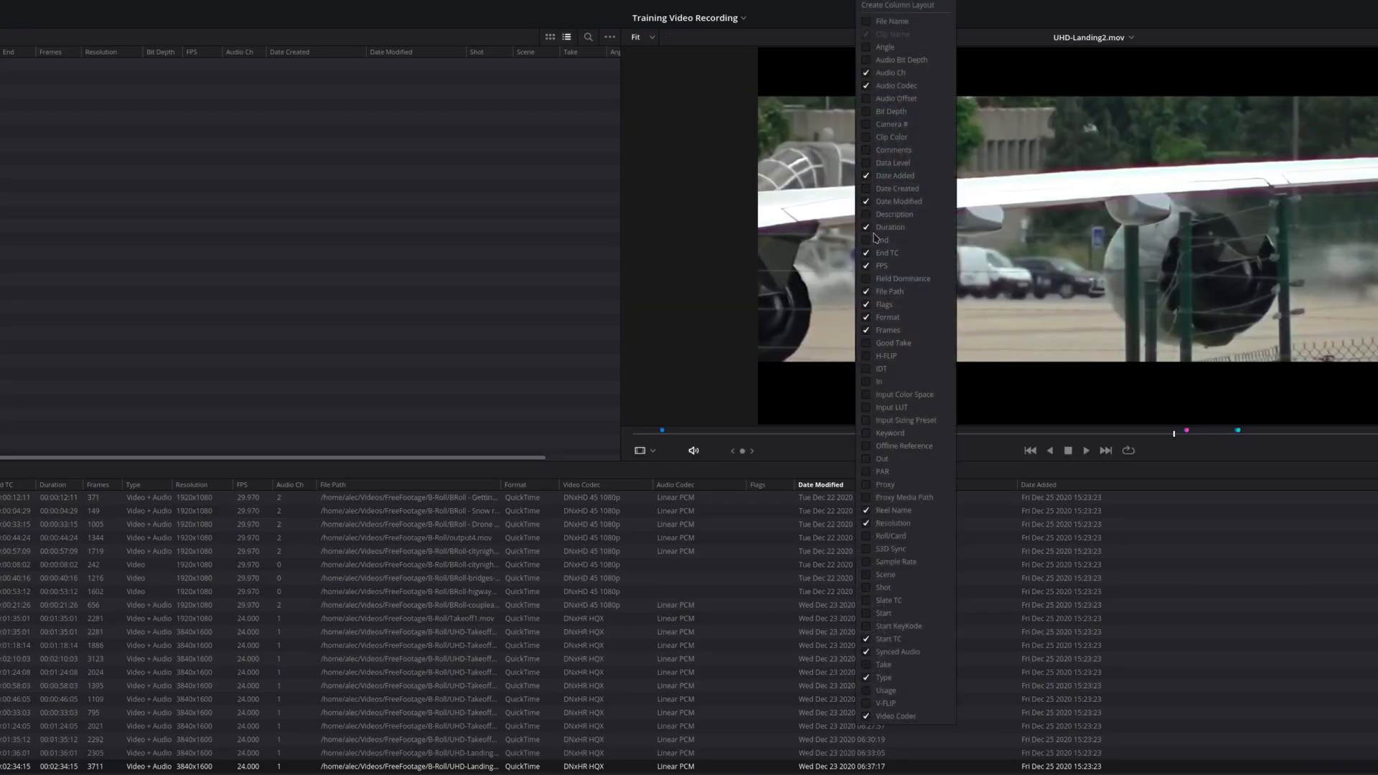
left_click(865, 188)
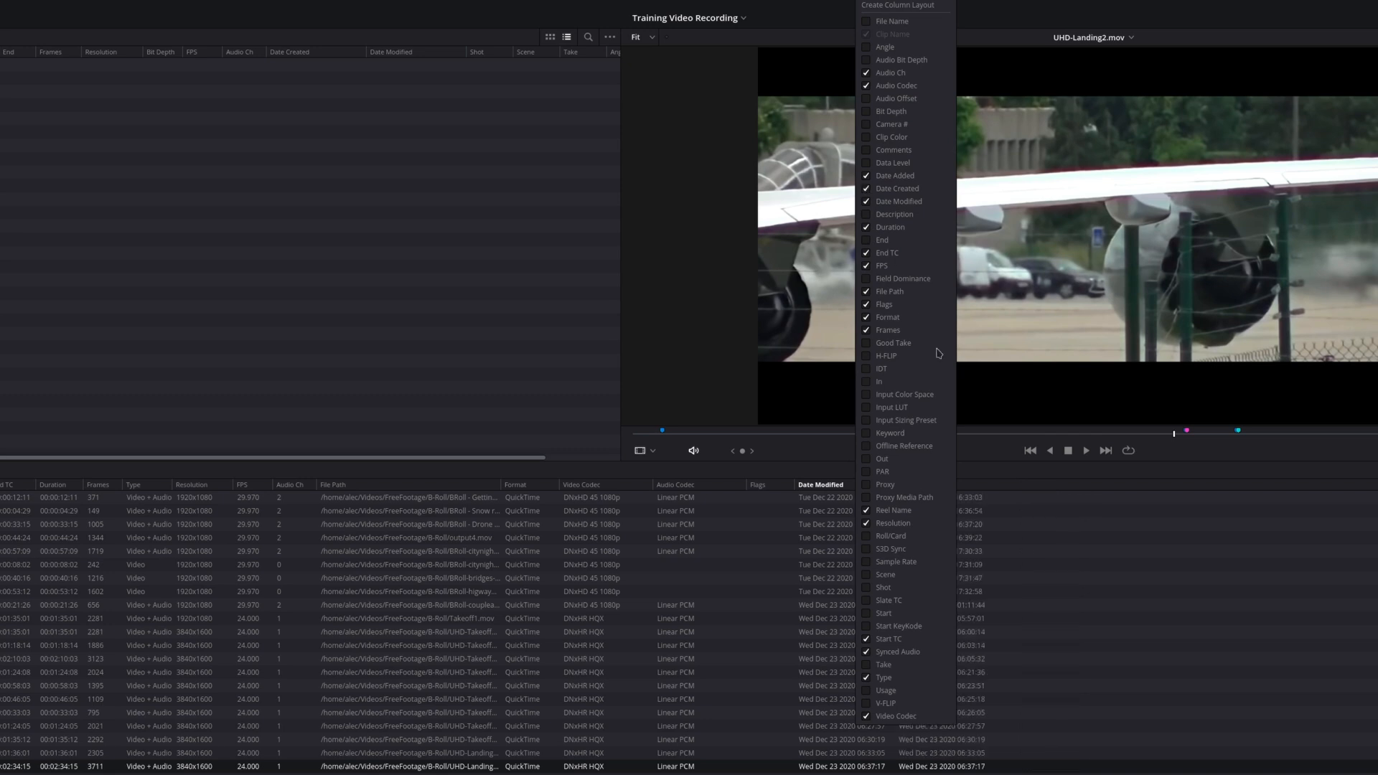
left_click(1050, 752)
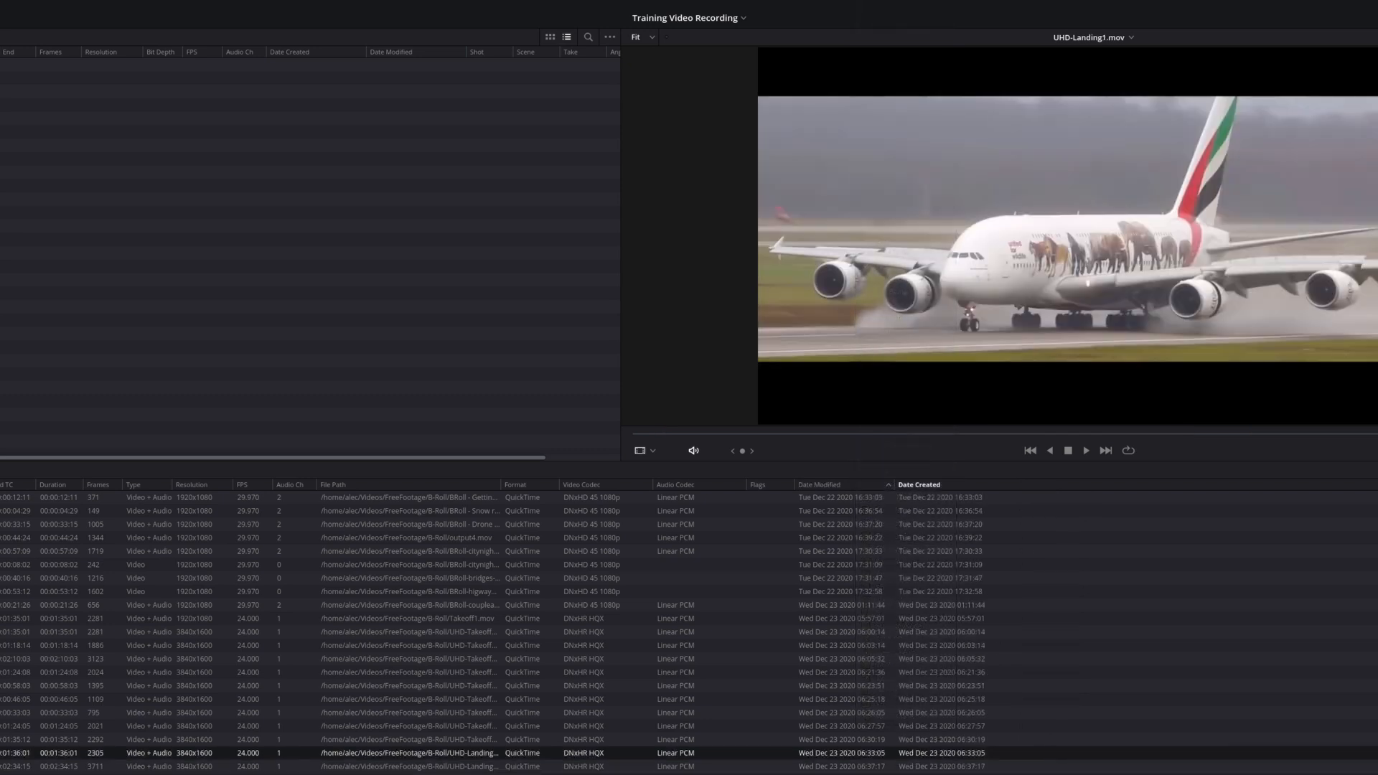
scroll(1212, 502, "right", 5)
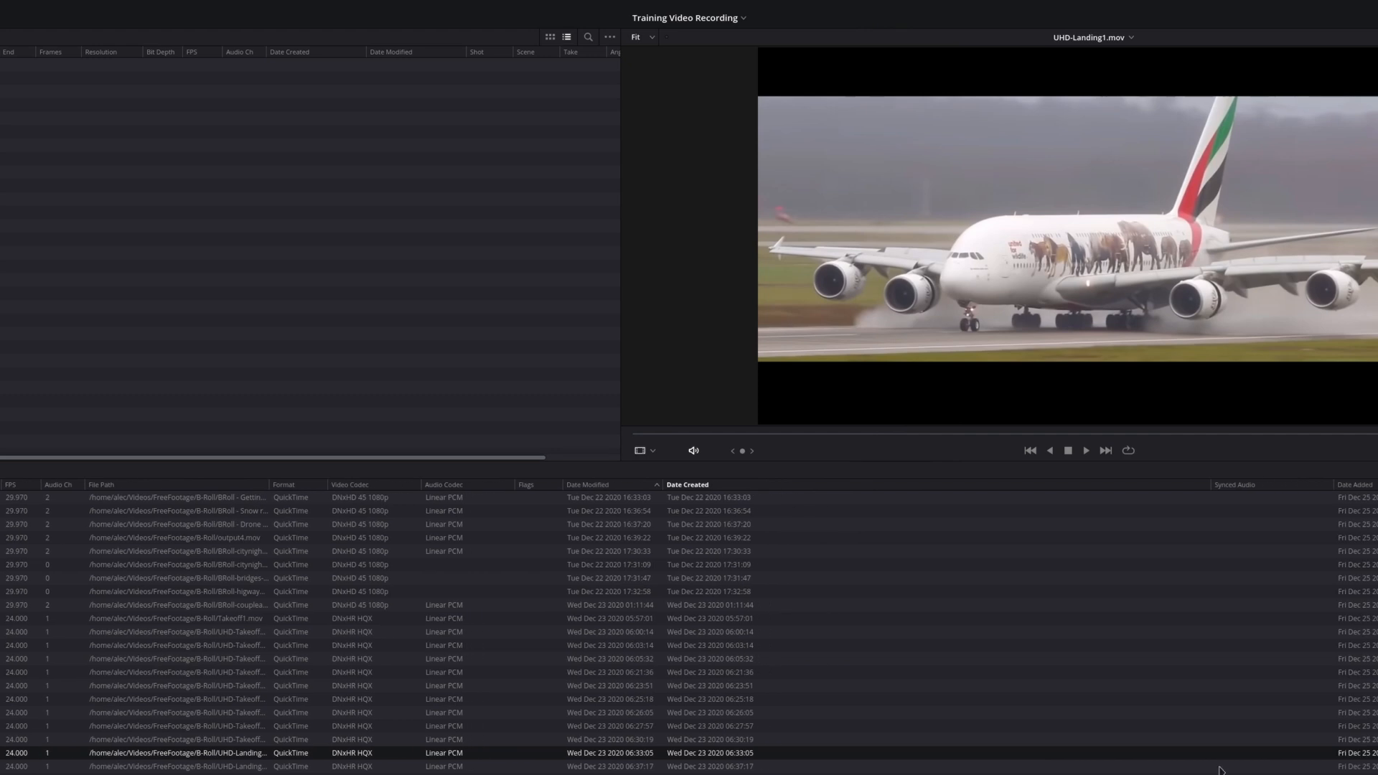
left_click_drag(1210, 485, 896, 486)
left_click_drag(1019, 485, 901, 486)
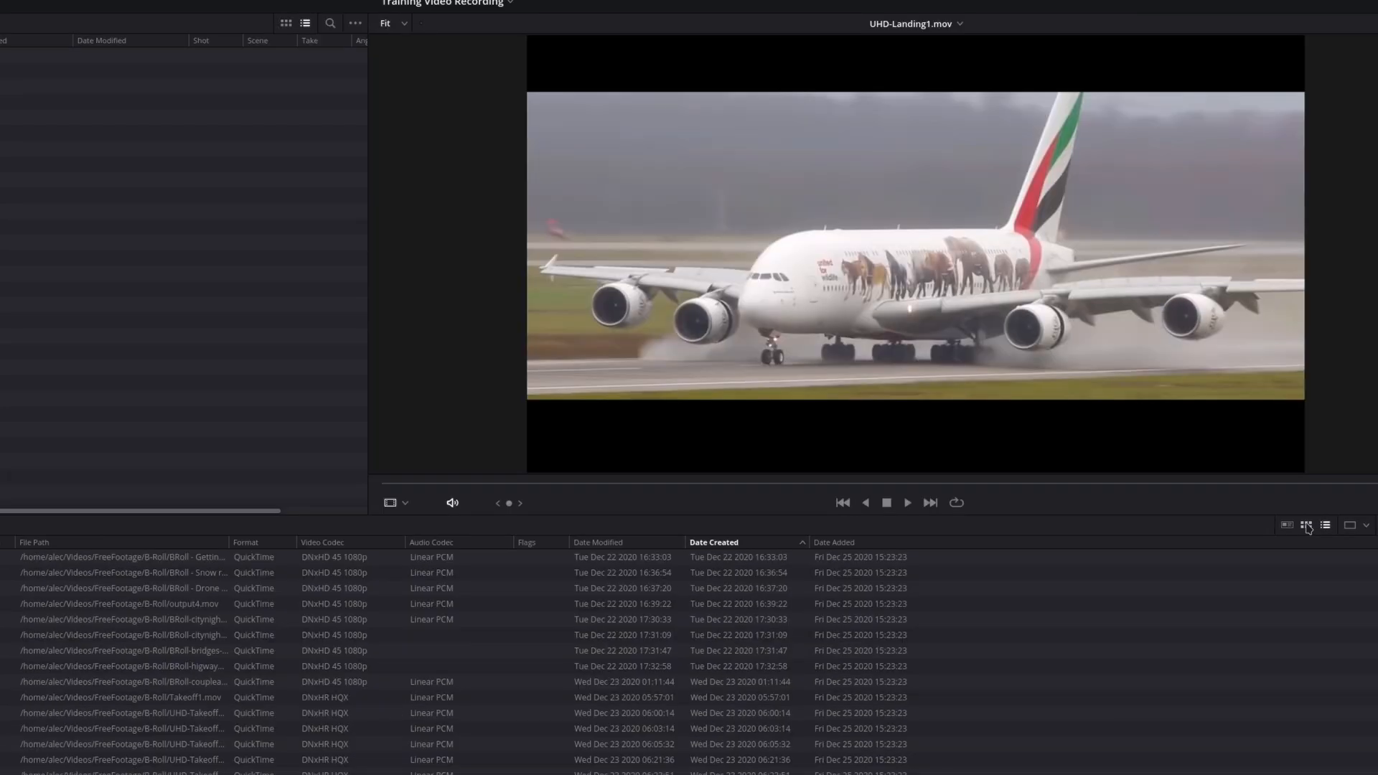
Display the B-Roll clips as thumbnails and load UHD-Landing2.mov in the viewer
left_click(1306, 526)
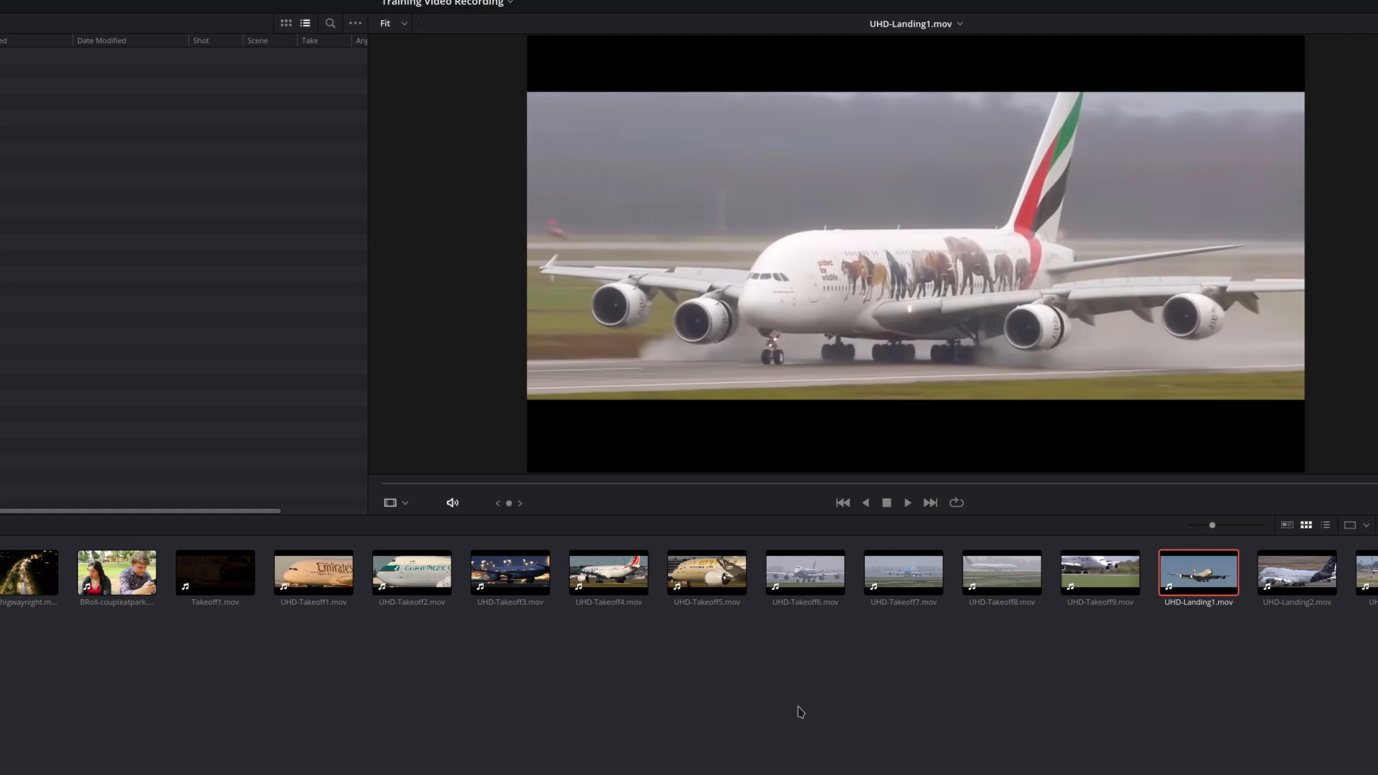
left_click(1325, 524)
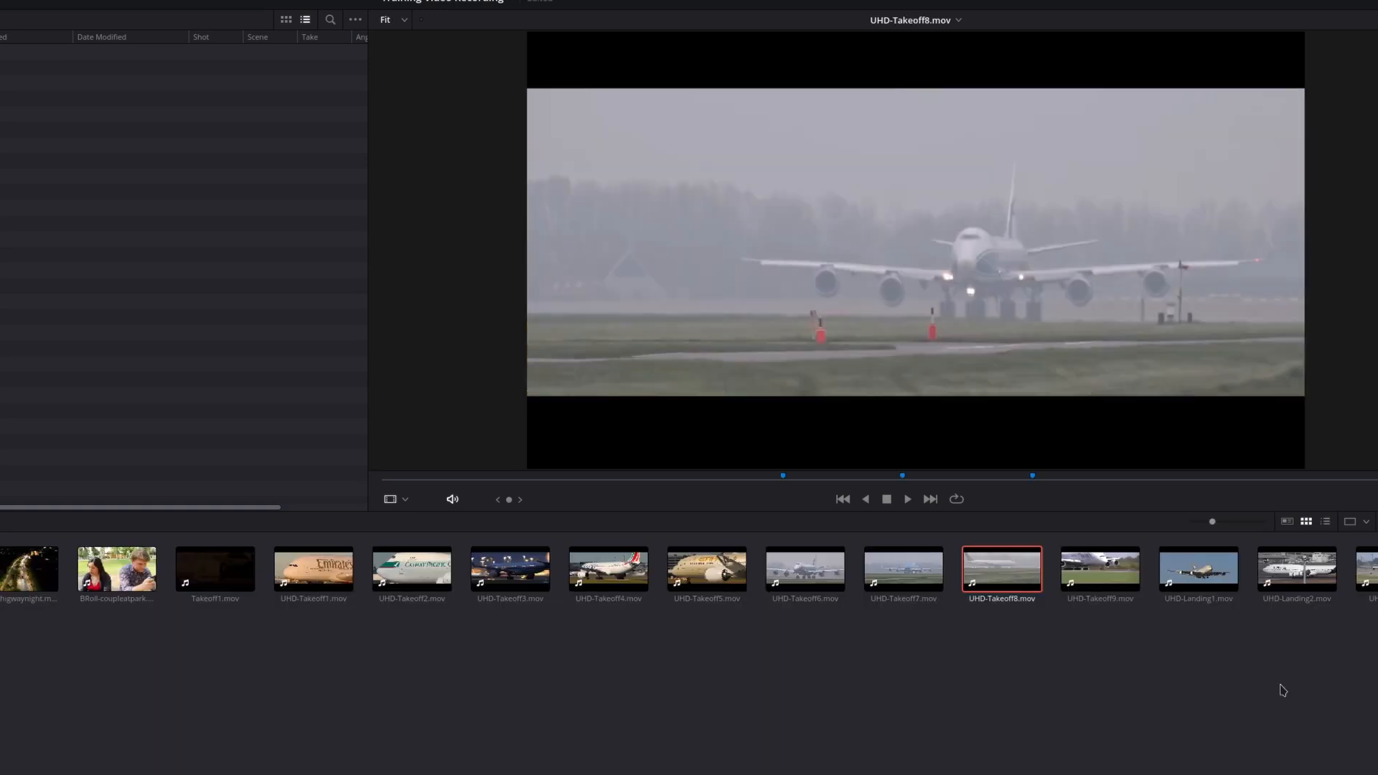
left_click(1294, 570)
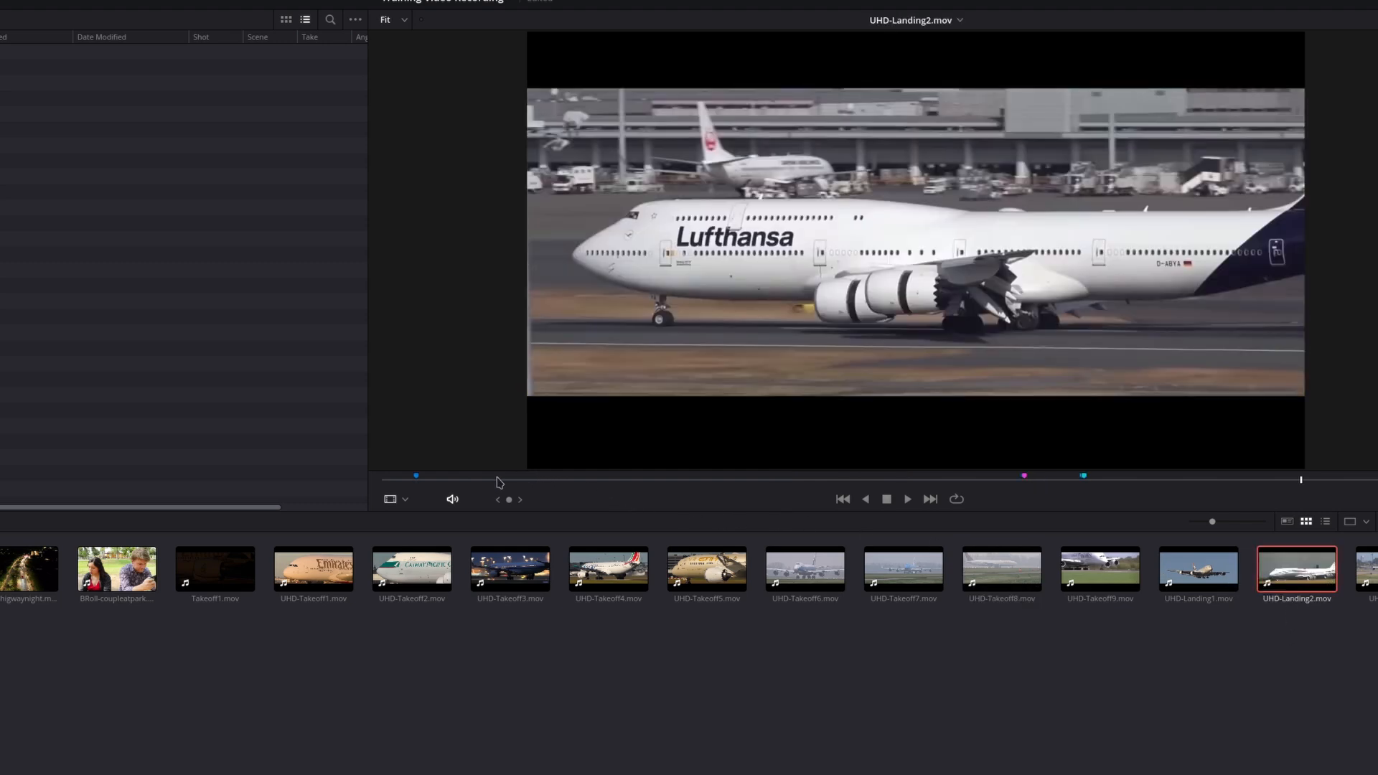
Scrub through UHD-Landing2.mov to review the footage around its markers, ending at the Engine Closup marker
left_click(419, 482)
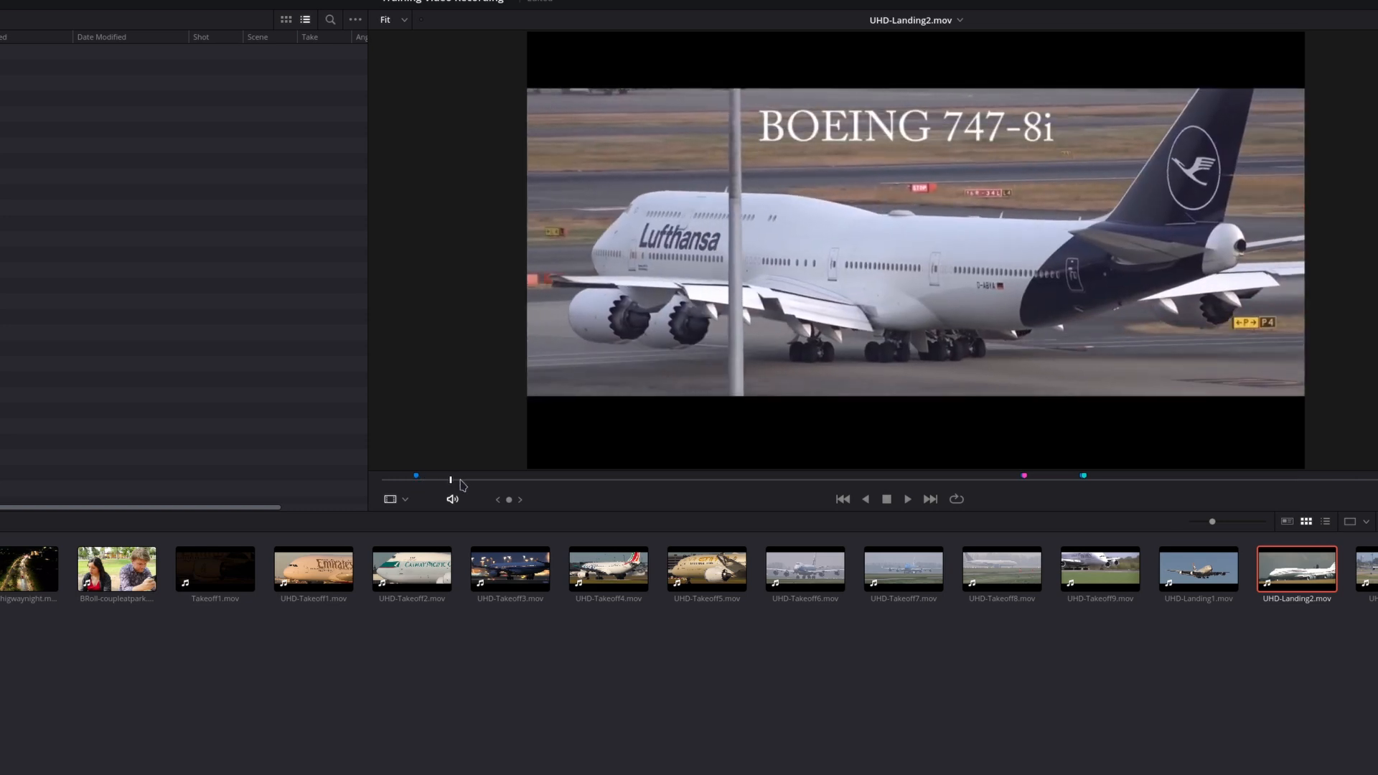
left_click(1085, 477)
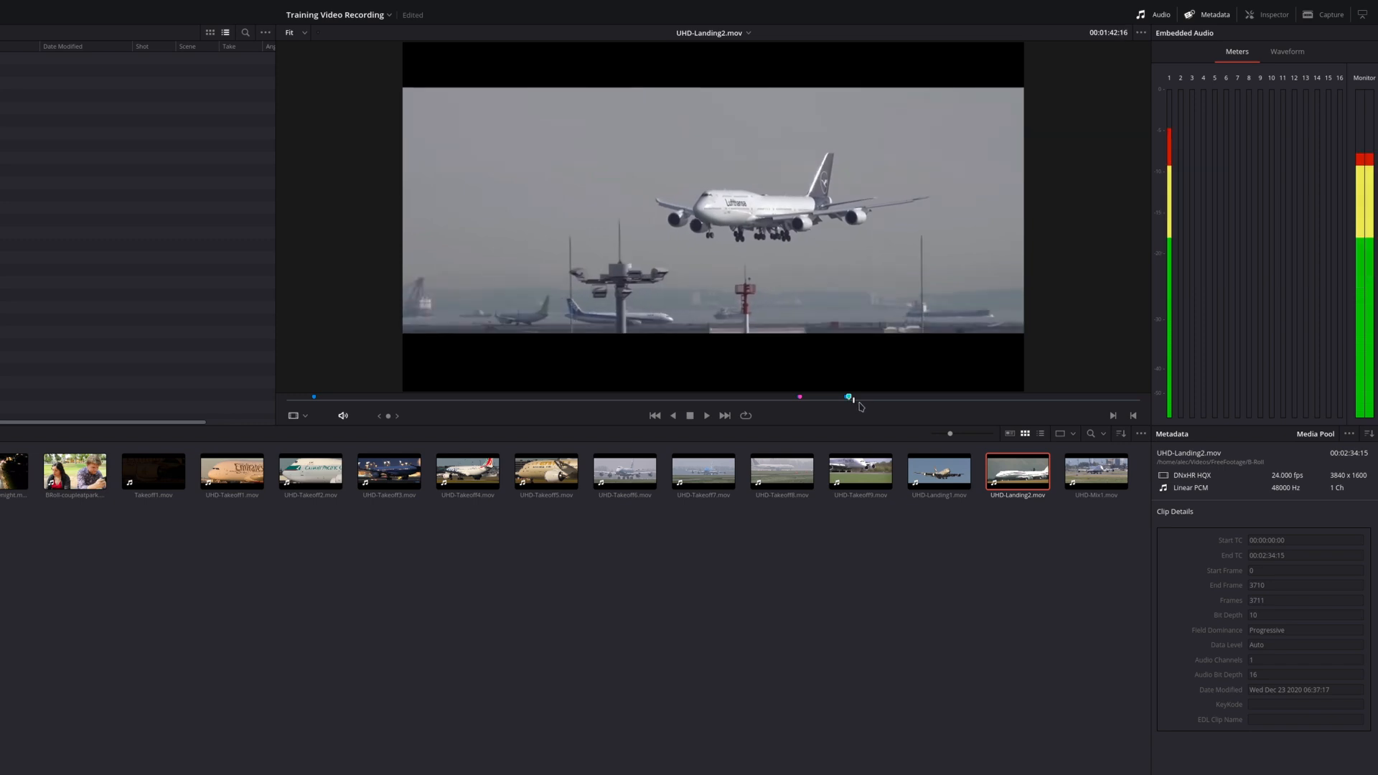
left_click(887, 401)
left_click_drag(890, 407, 958, 413)
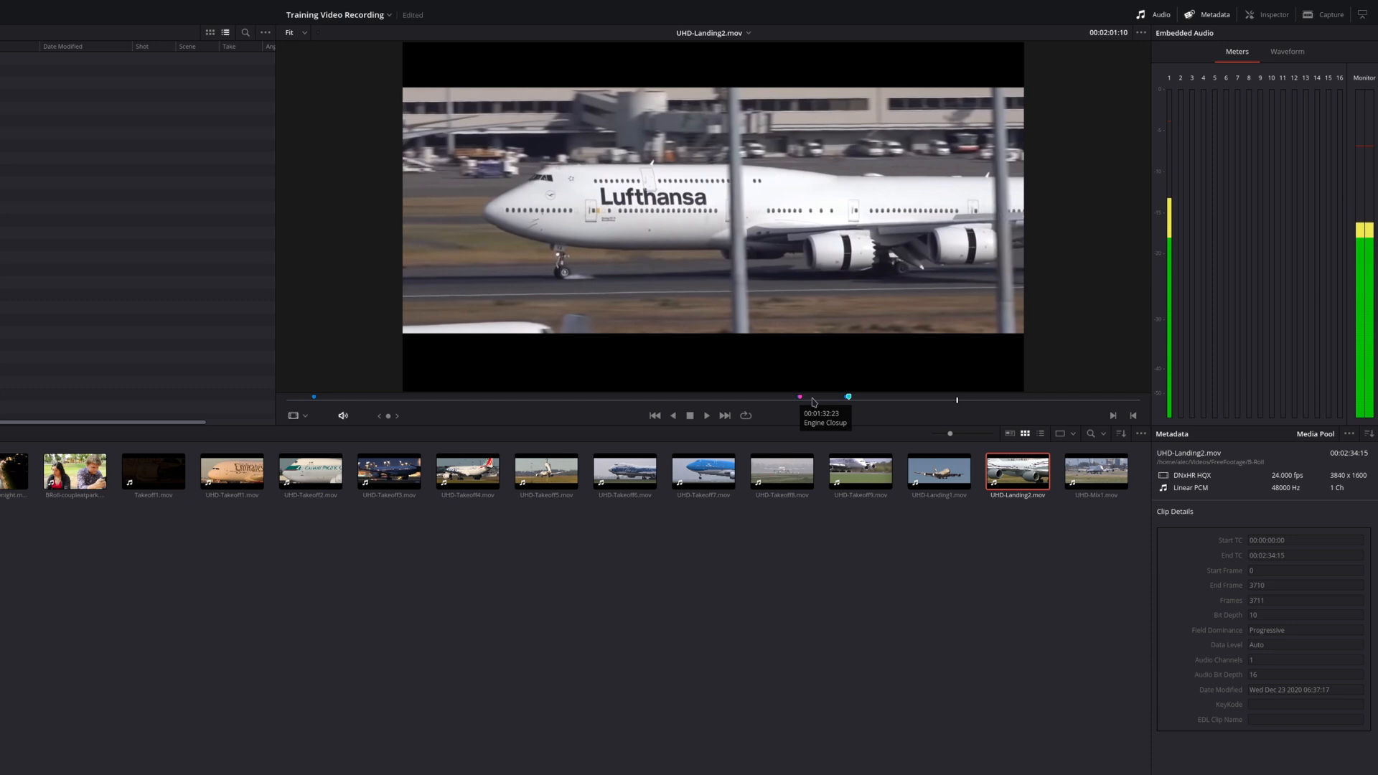
left_click(812, 400)
left_click_drag(811, 401, 800, 405)
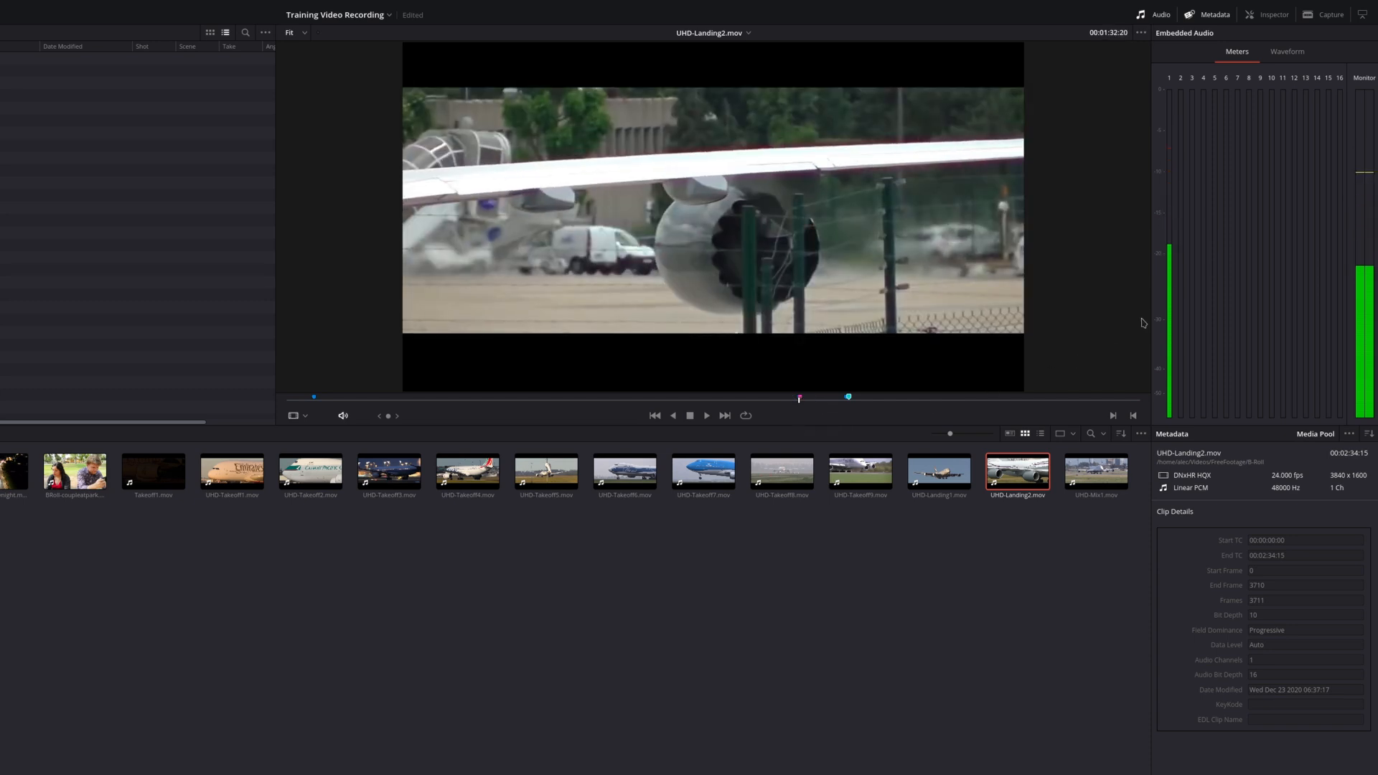
Show all metadata groups for UHD-Landing2.mov and add the keyword "Taxi"
left_click(1362, 437)
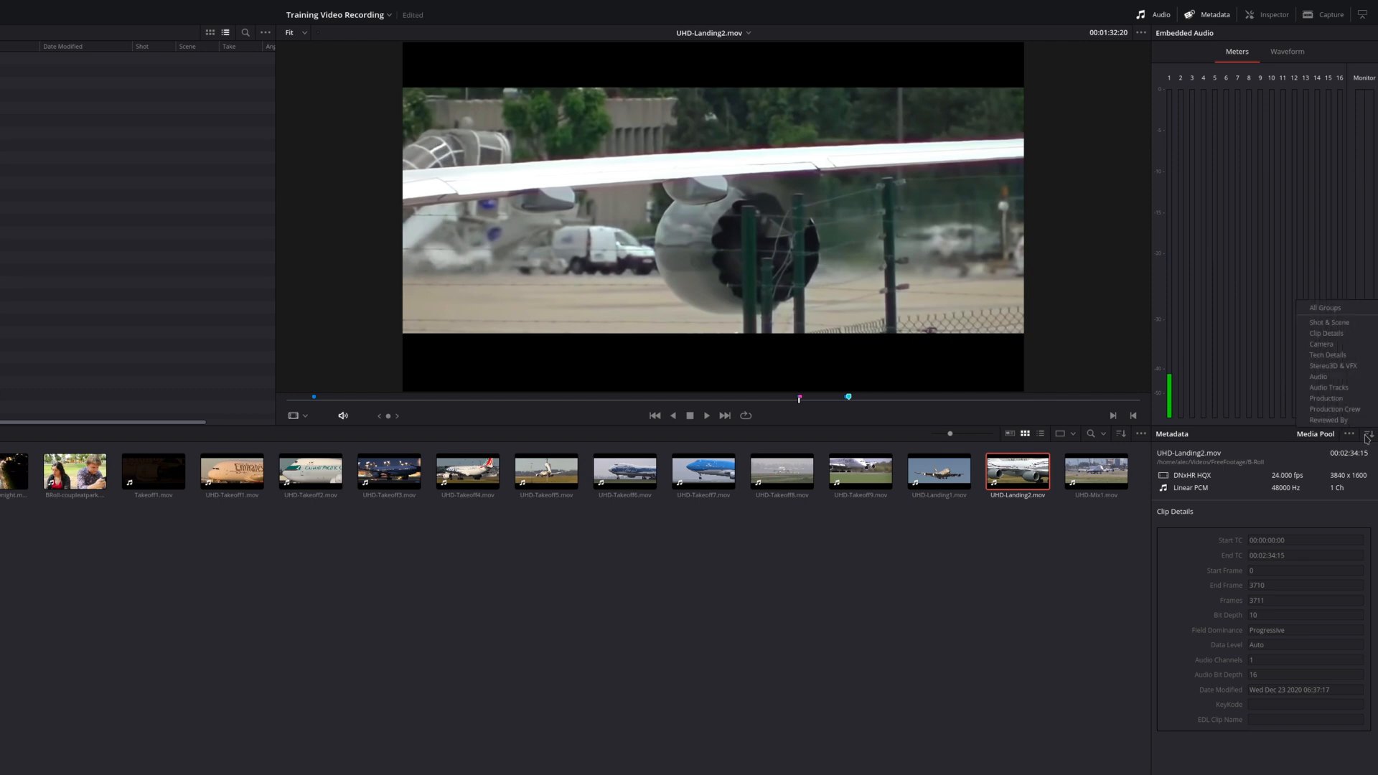
left_click(1328, 308)
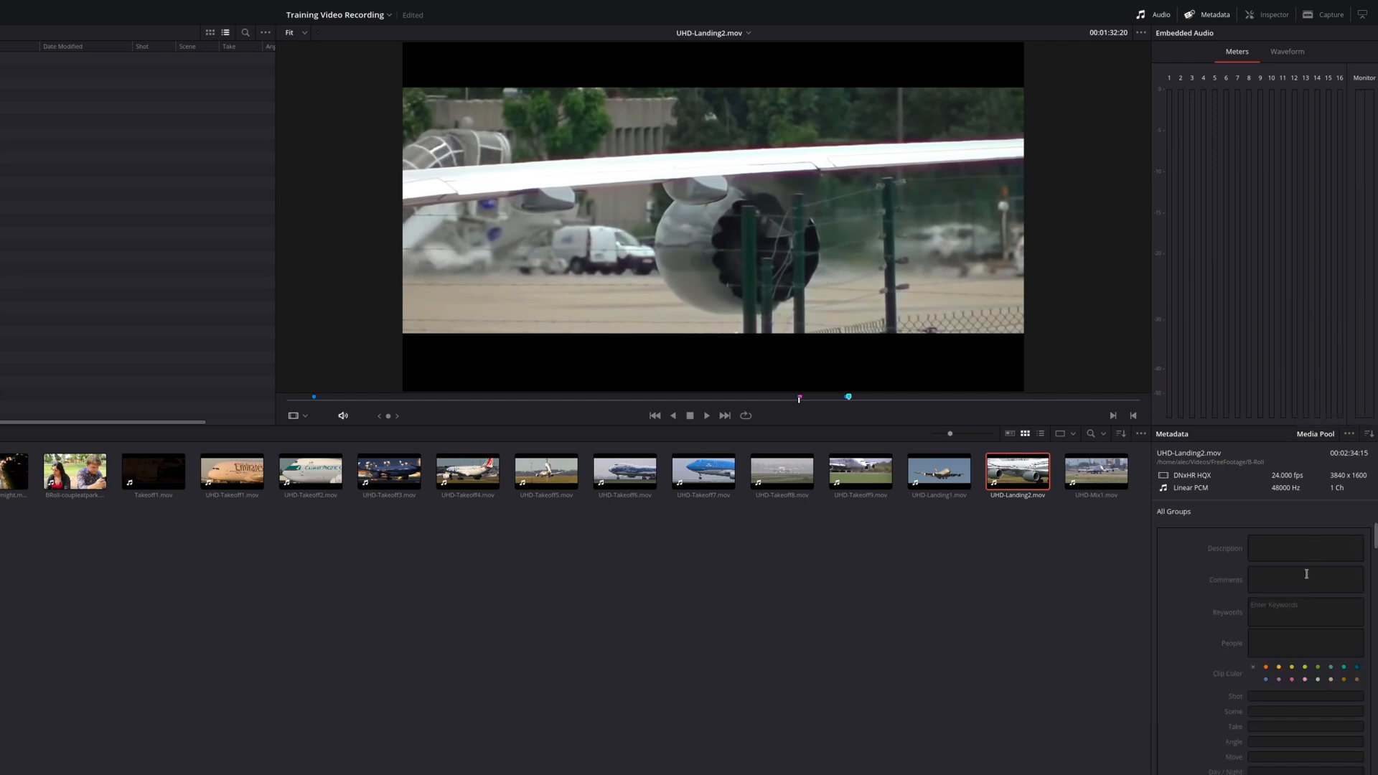
left_click(1295, 614)
type("Taxi")
key("Return")
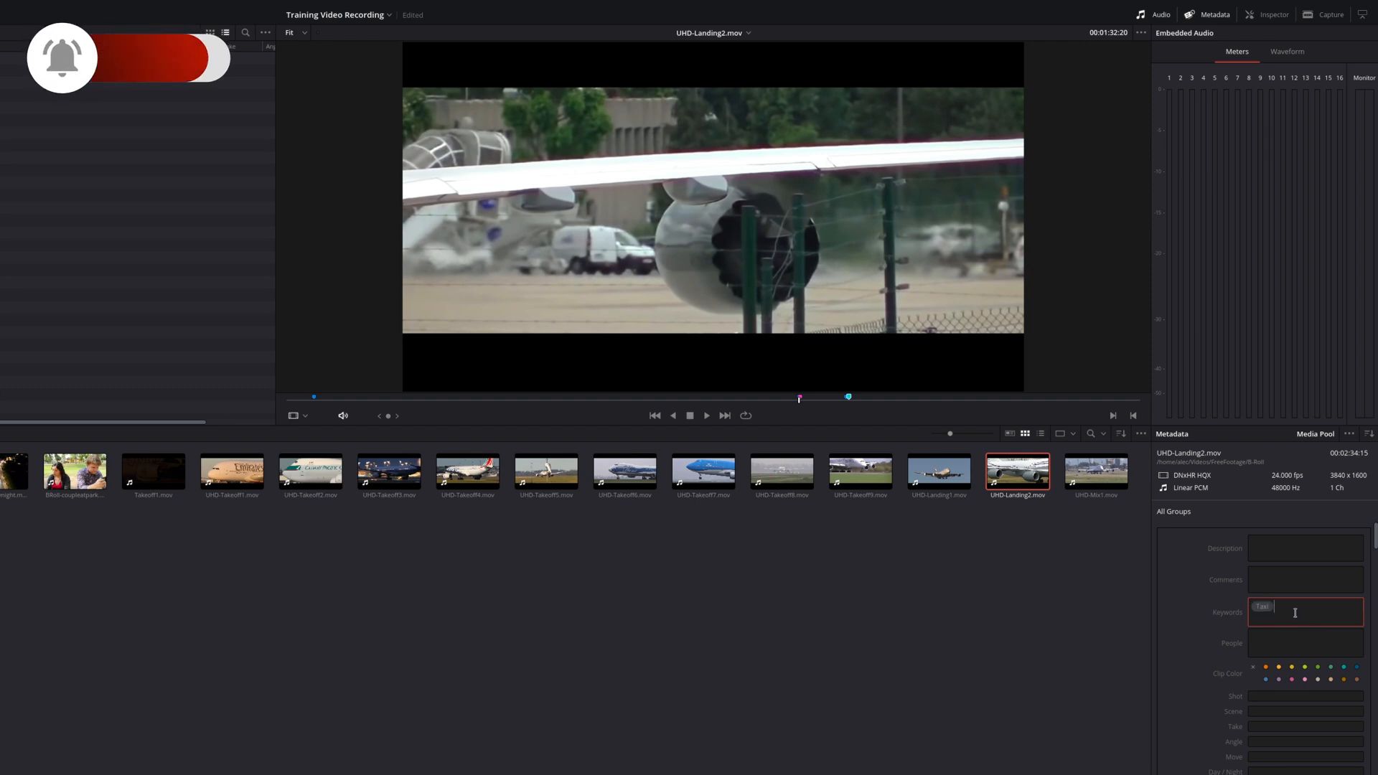
Add the keywords "landing", "takoff" and "taxis" to UHD-Landing2.mov
type("landing")
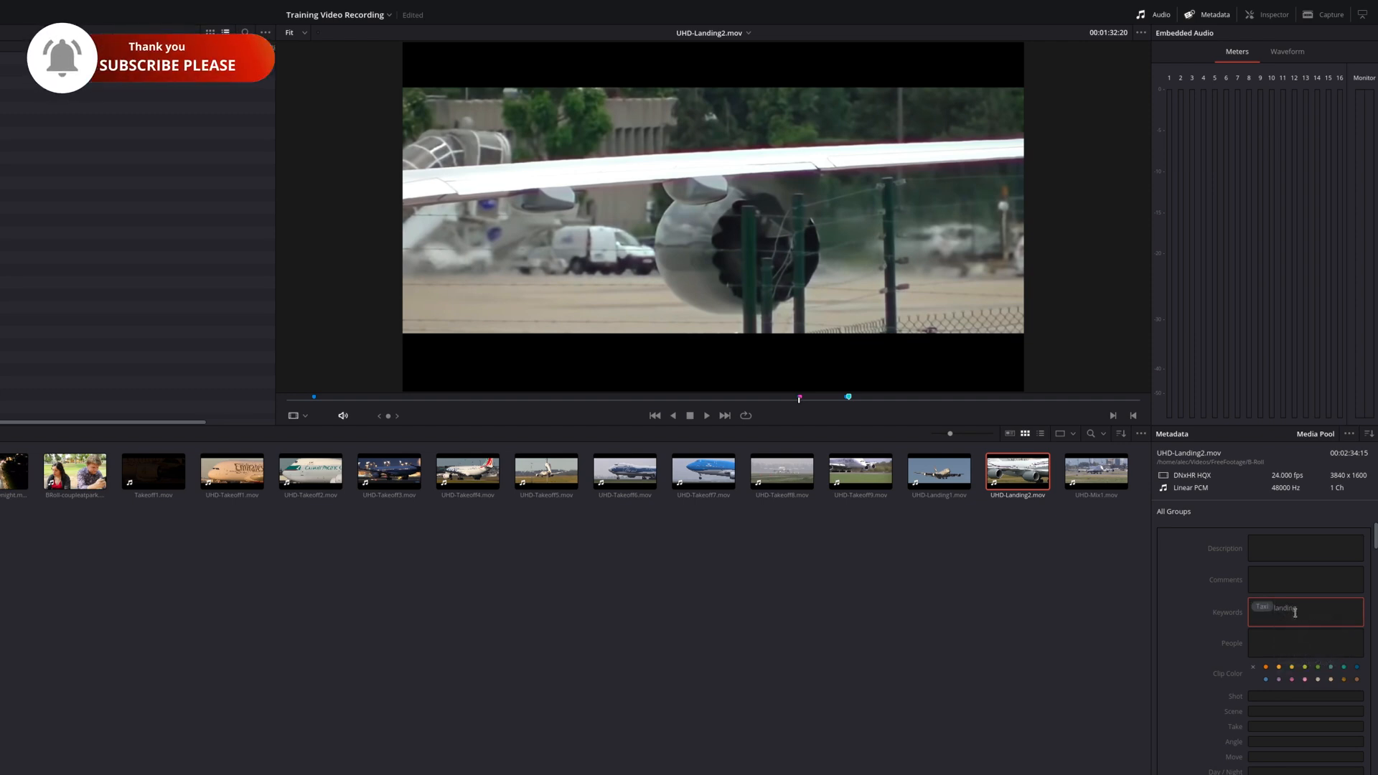
key("Return")
type("tako")
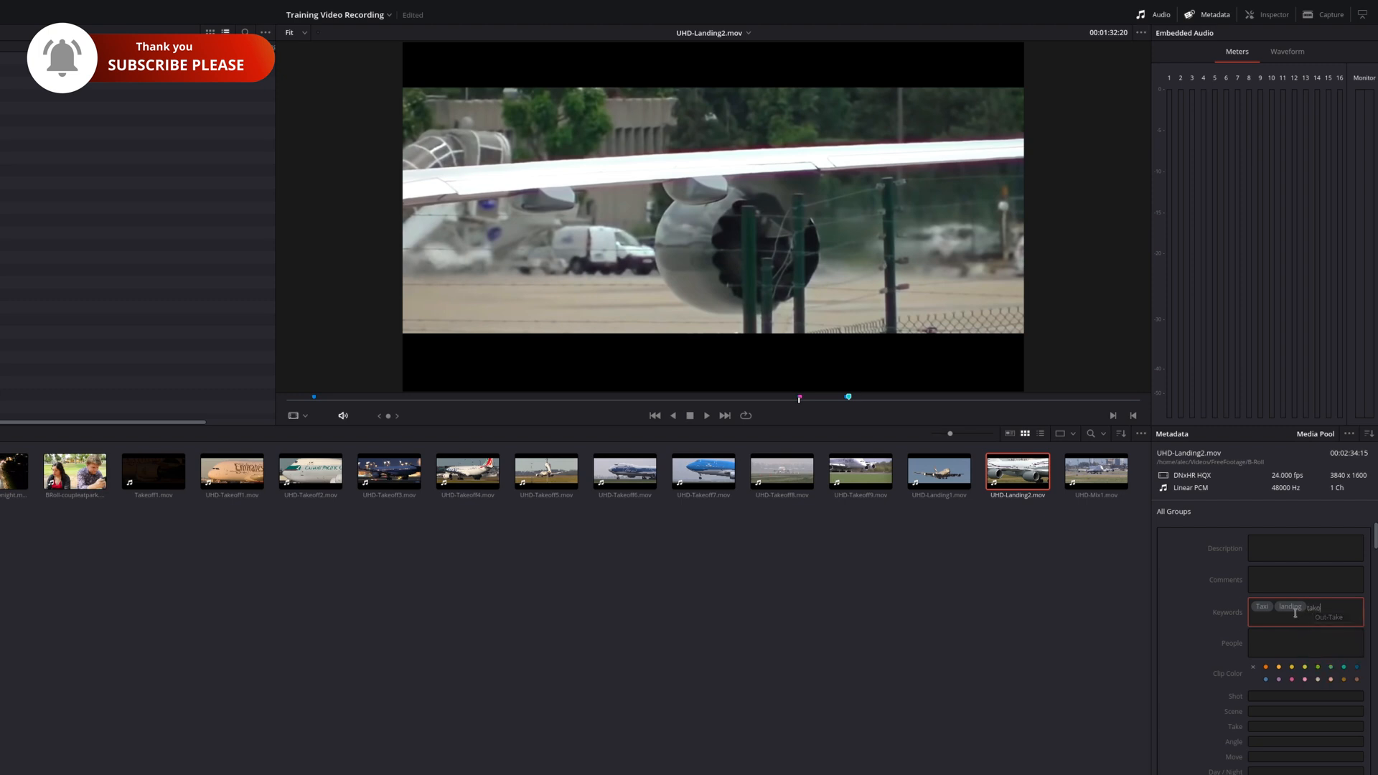
type("ff")
key("Return")
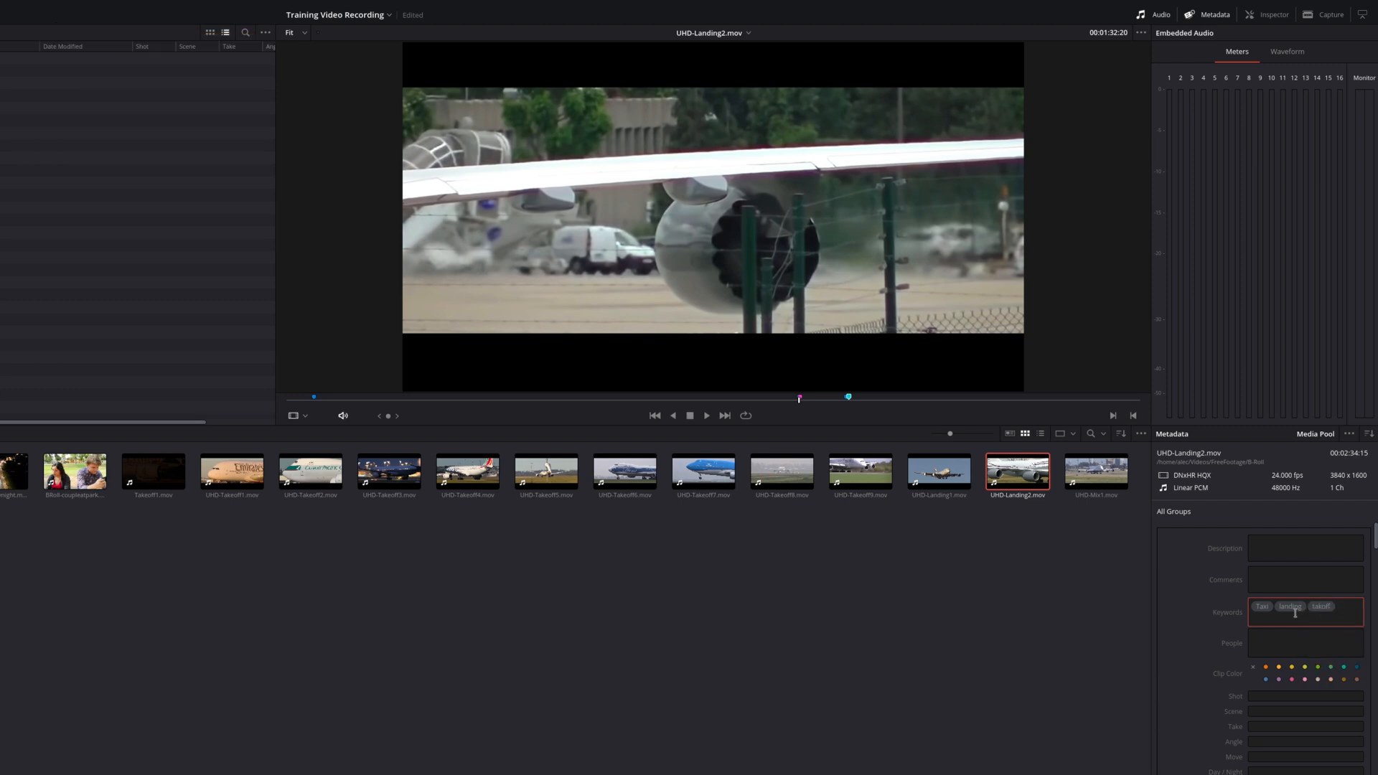
type("ta")
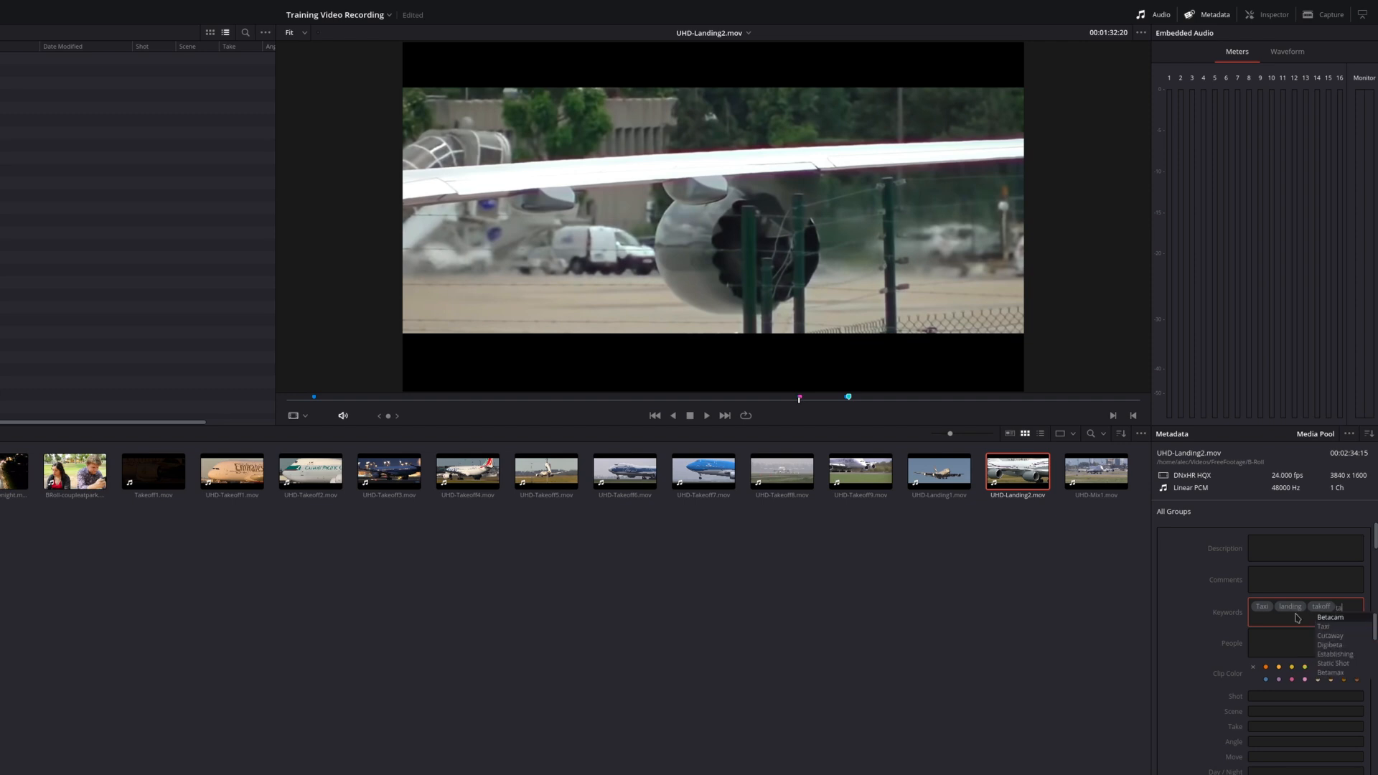
type("xis")
key("Return")
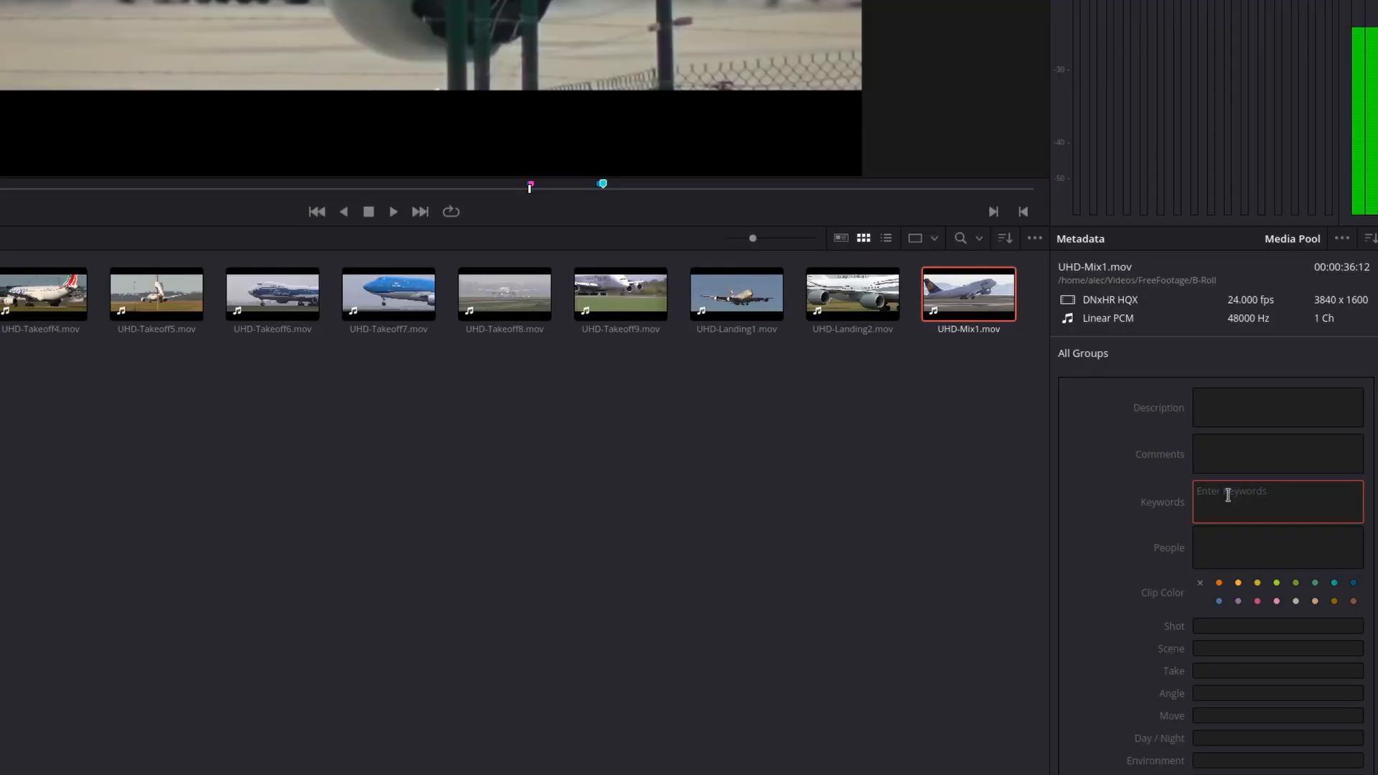
Add the existing keyword "Taxi" to UHD-Mix1.mov from the suggestions for "ta"
type("ta")
left_click(1229, 517)
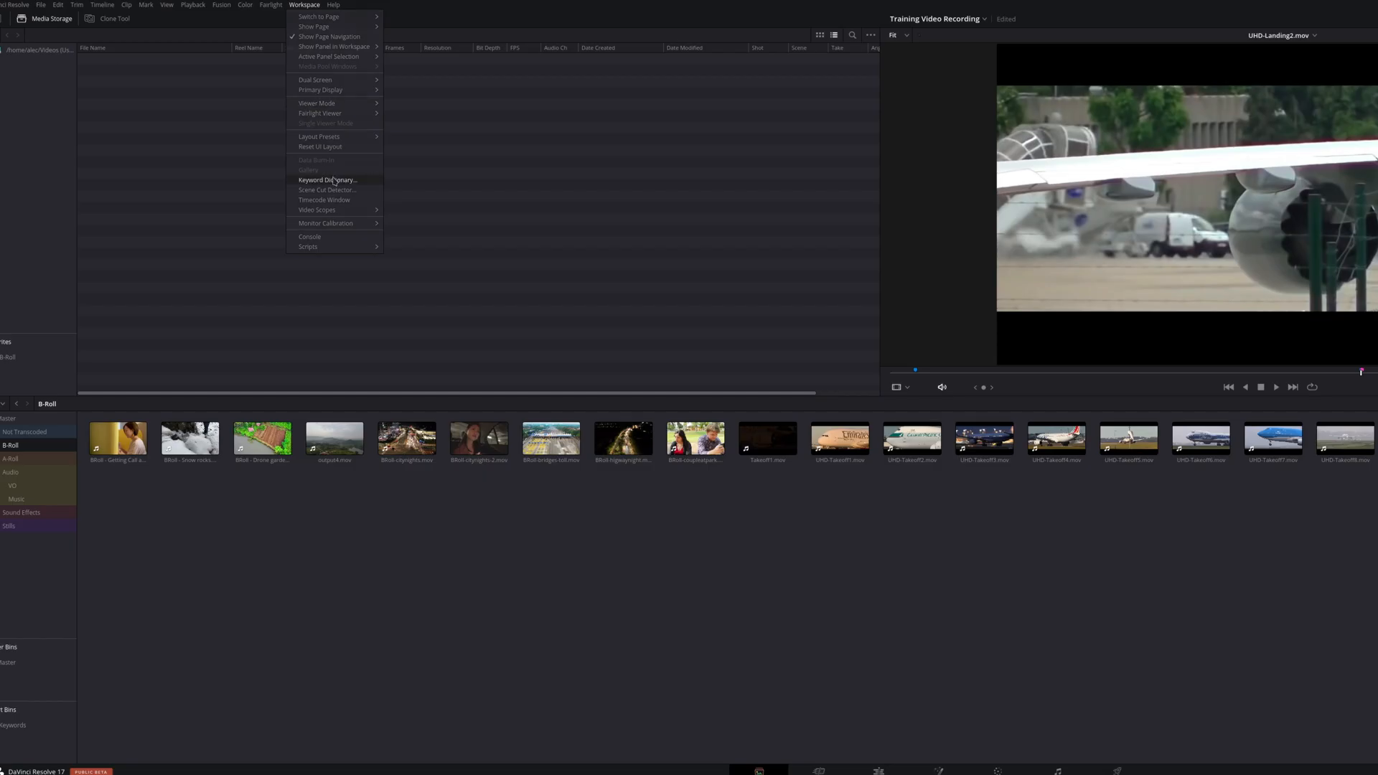
Search the project's Keyword Dictionary for "taxi" and delete the keyword "taxis"
left_click(335, 181)
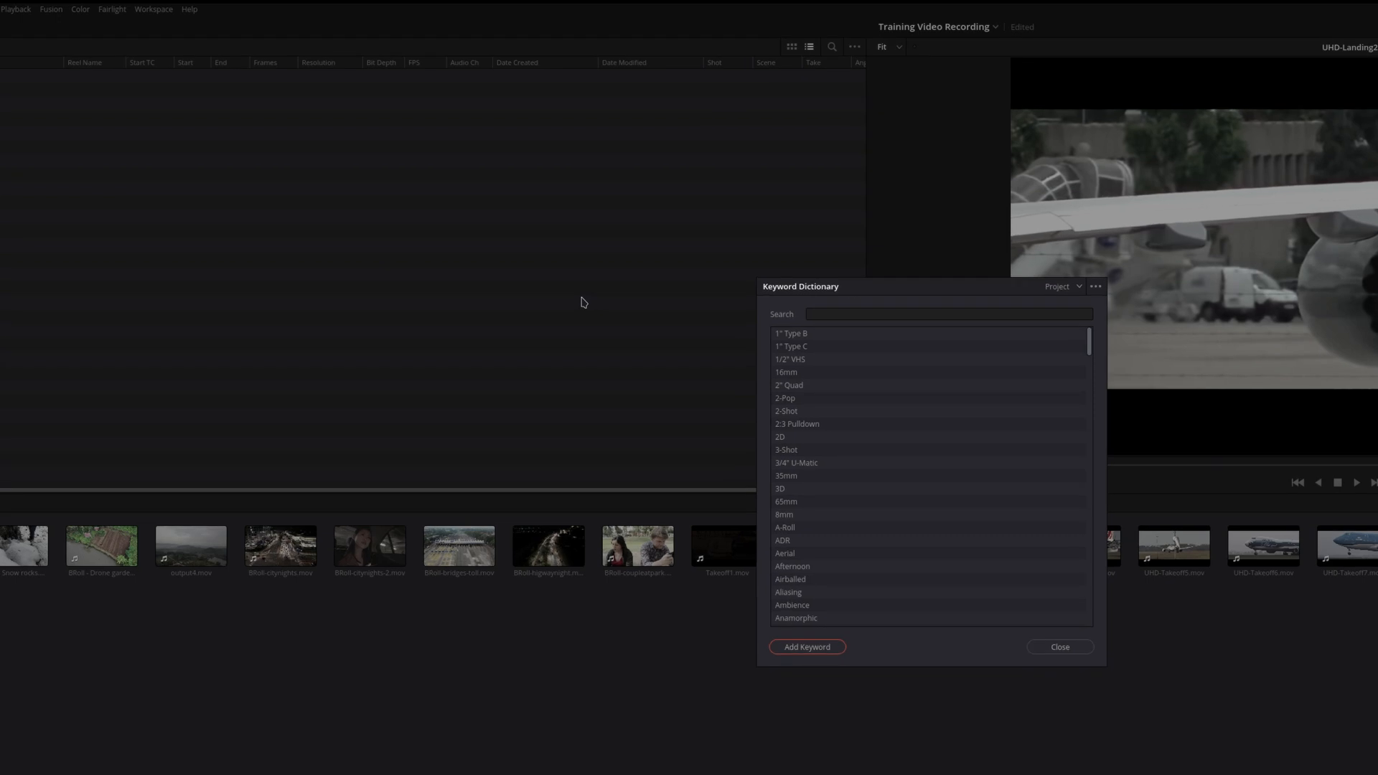
left_click(818, 314)
type("ta")
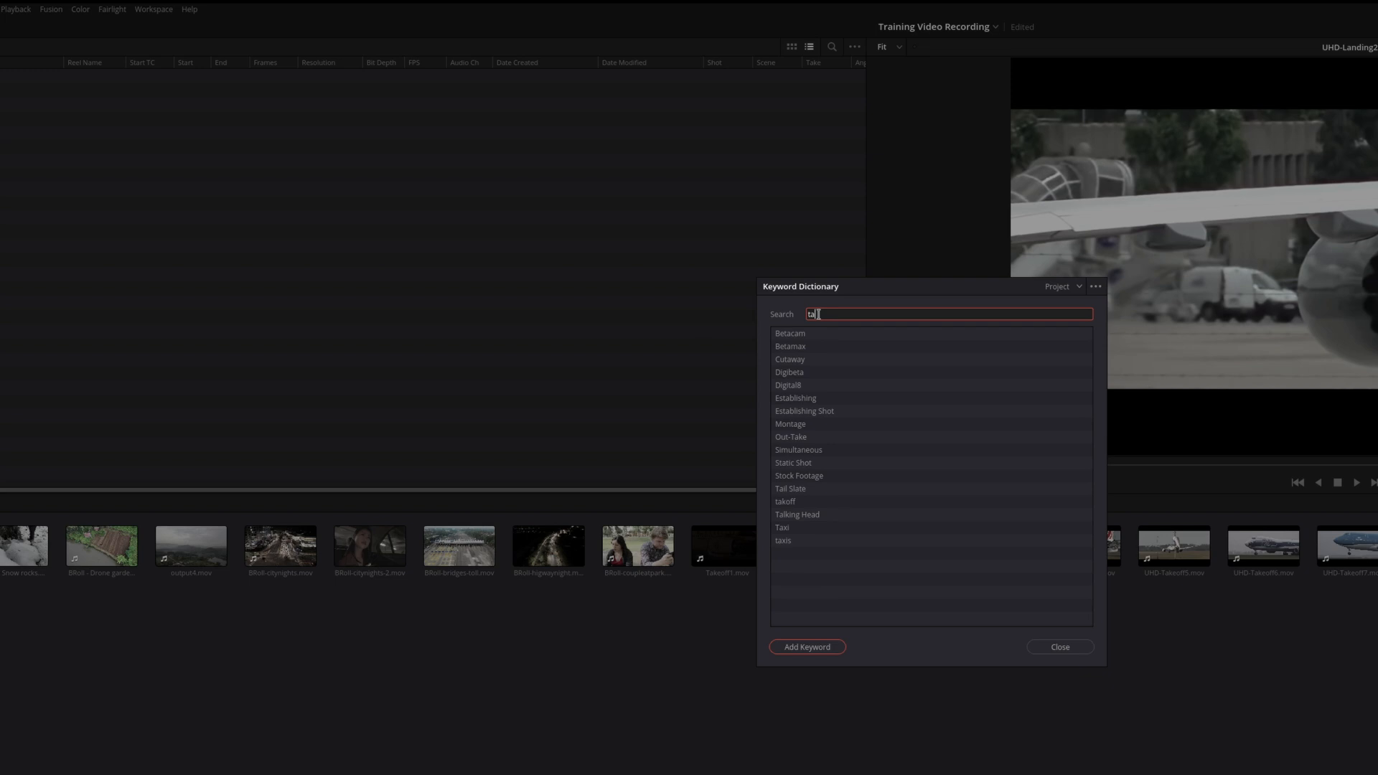
type("x")
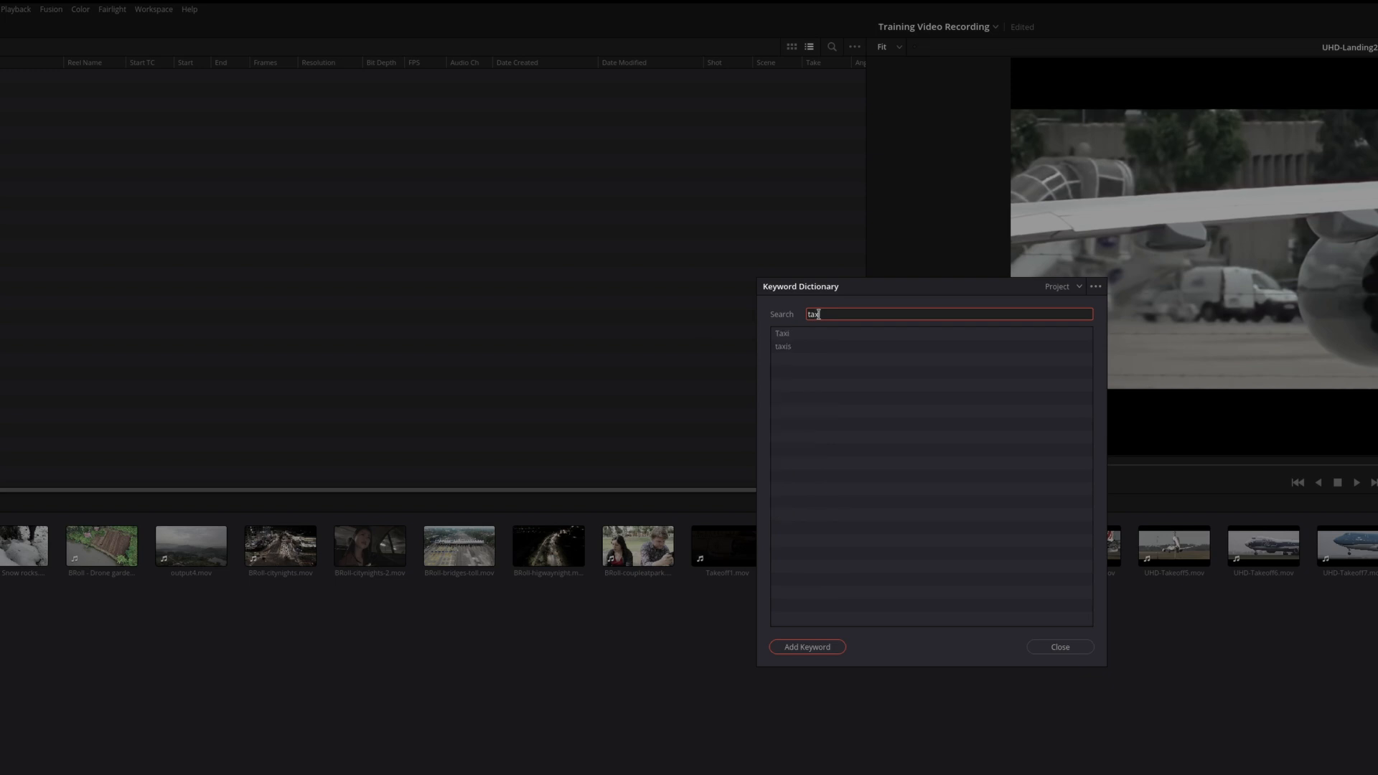
key("BackSpace")
type("x")
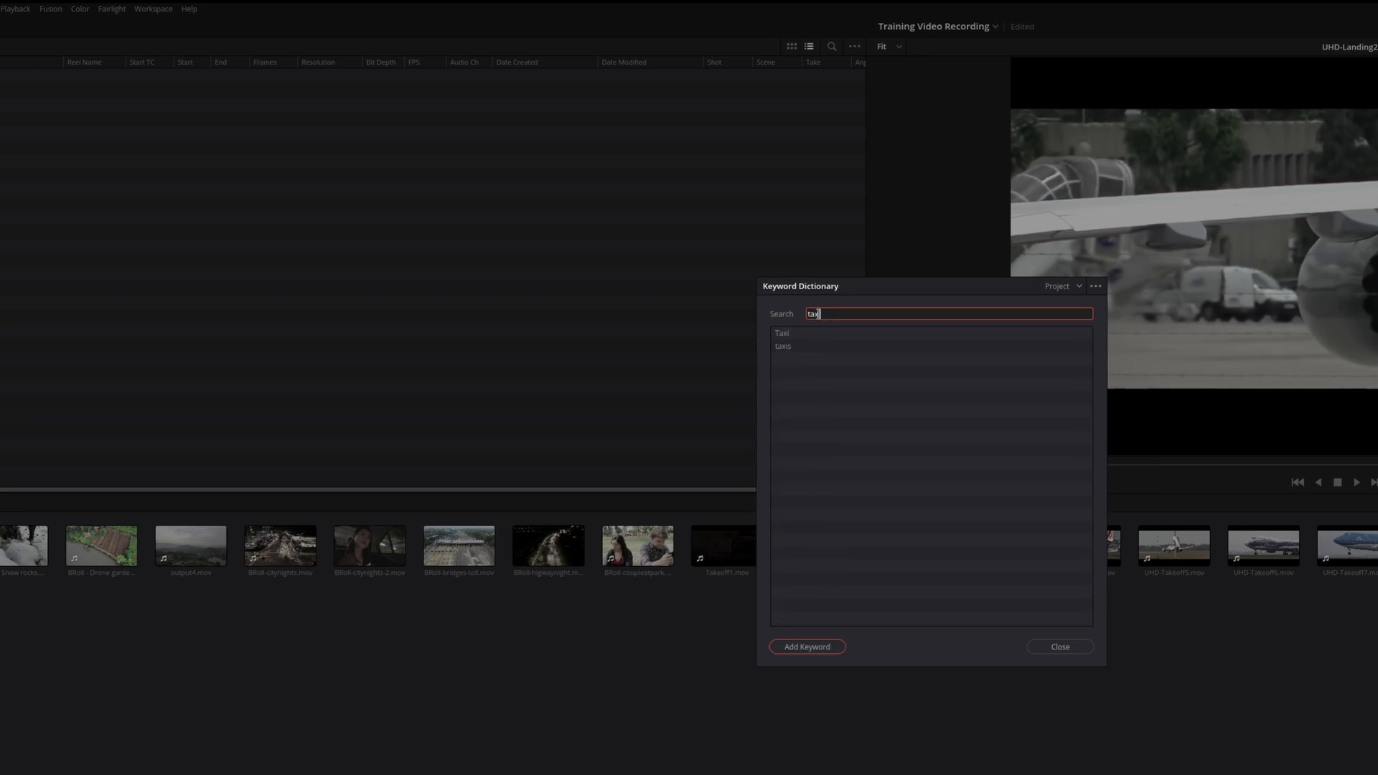
type("i")
left_click(811, 346)
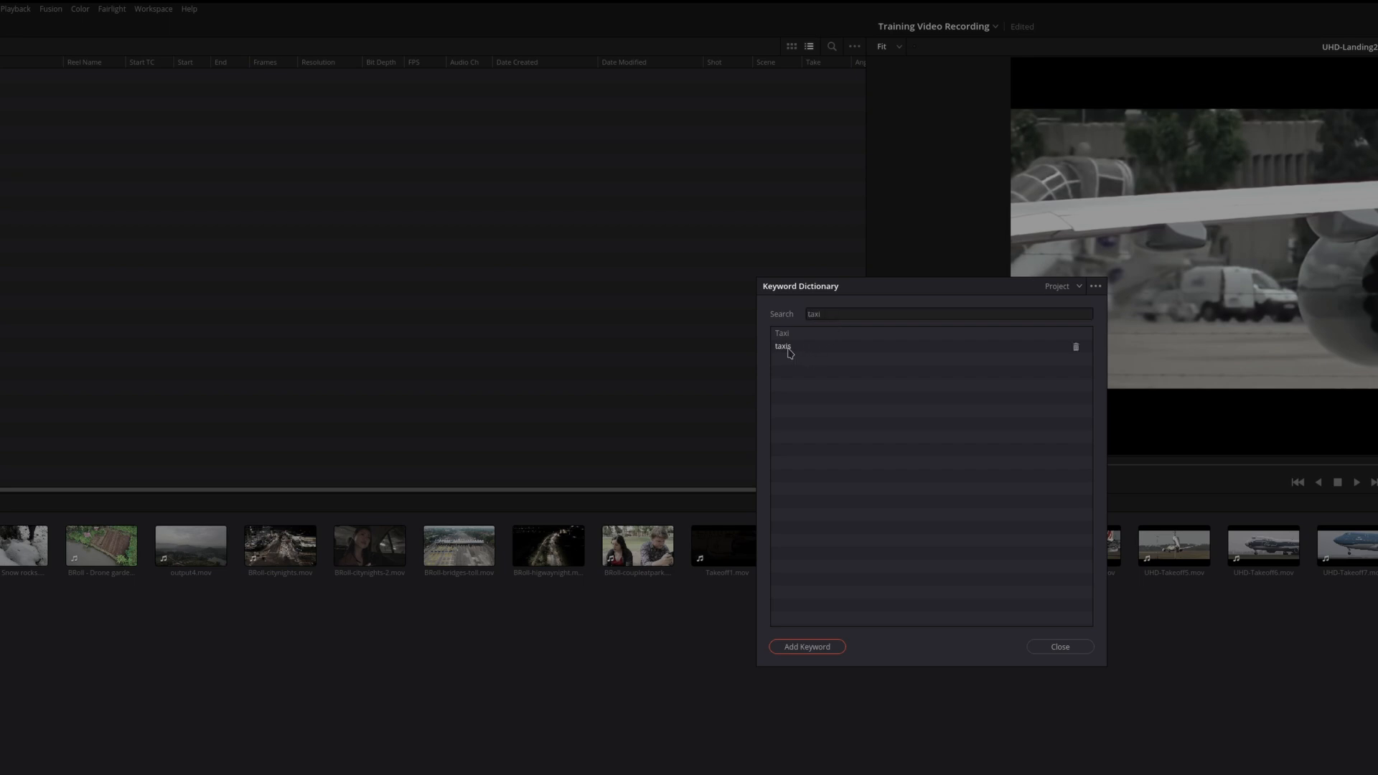
left_click(1074, 347)
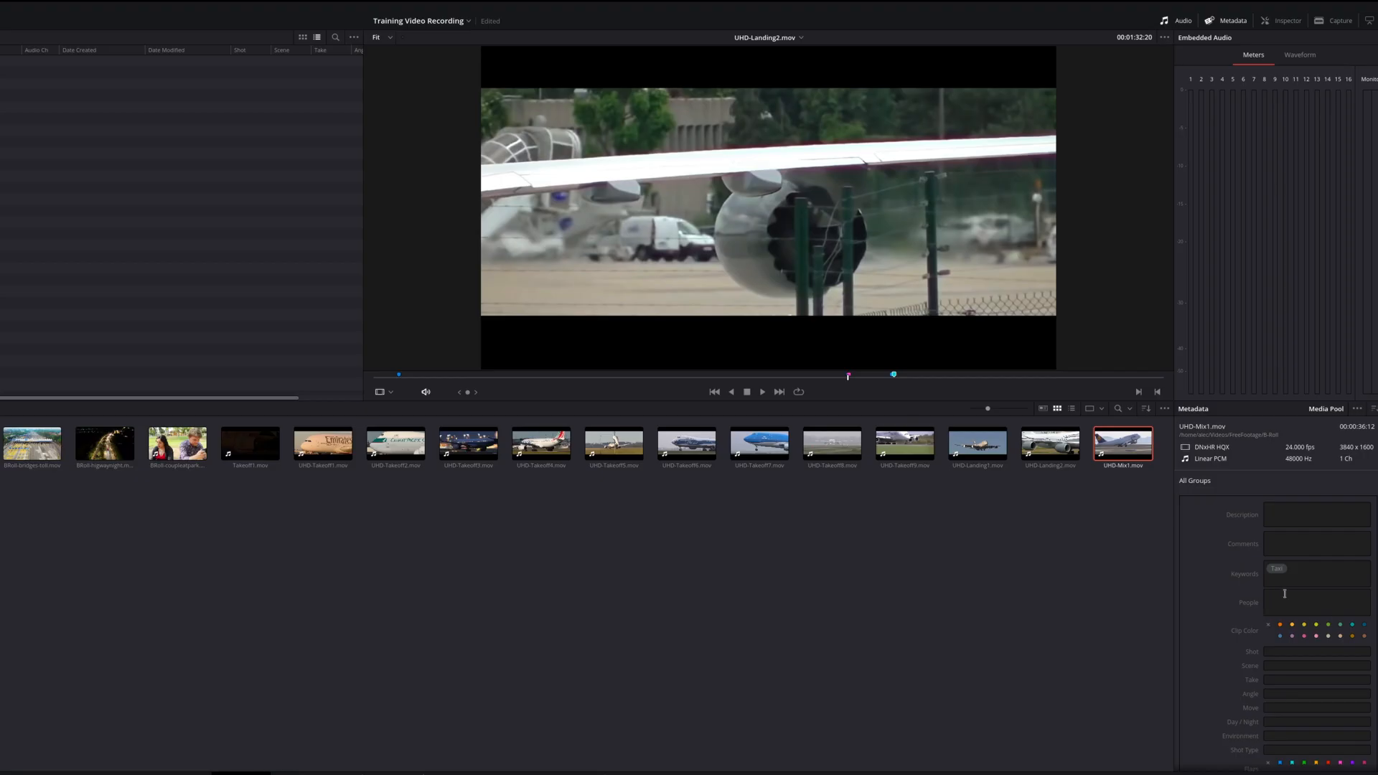
Search the project's Keyword Dictionary for "landin" and delete the lowercase keyword "landing"
left_click(1303, 565)
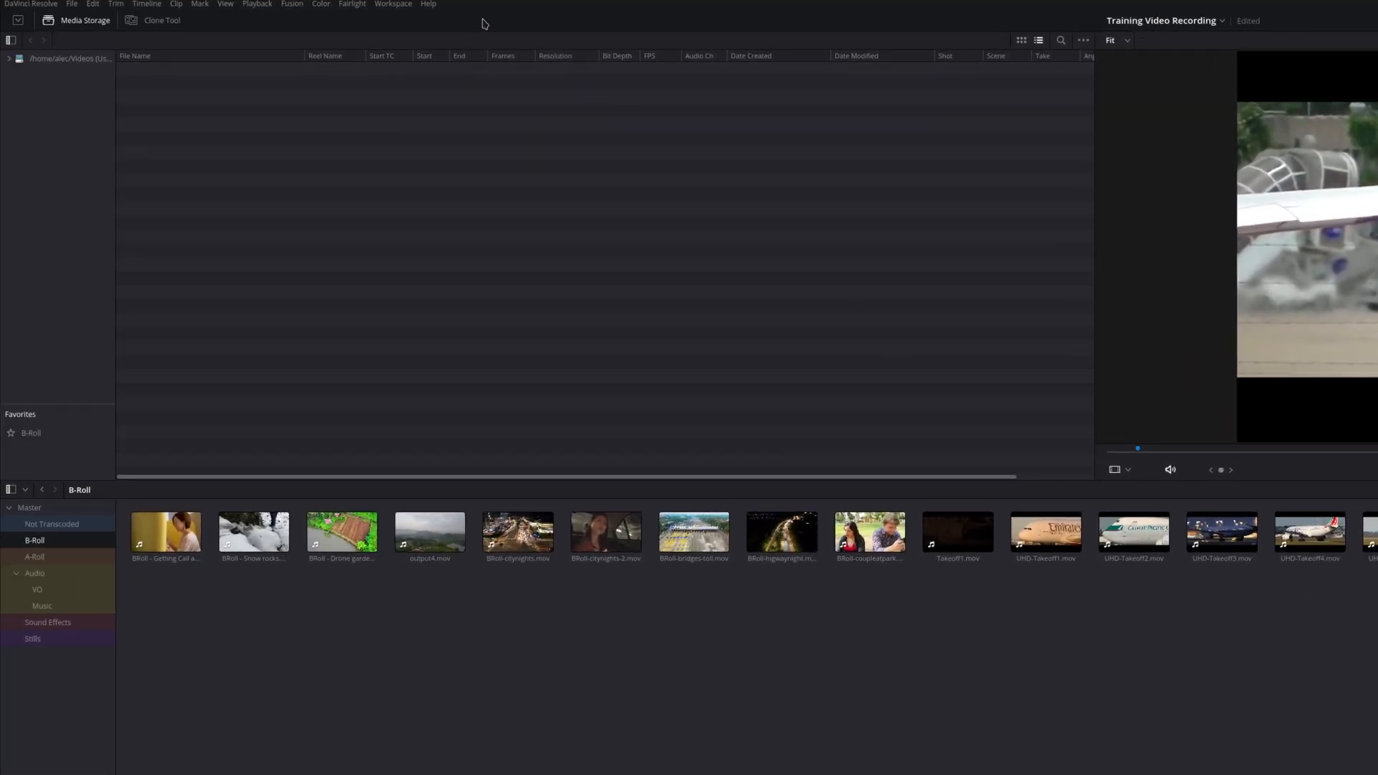
left_click(393, 4)
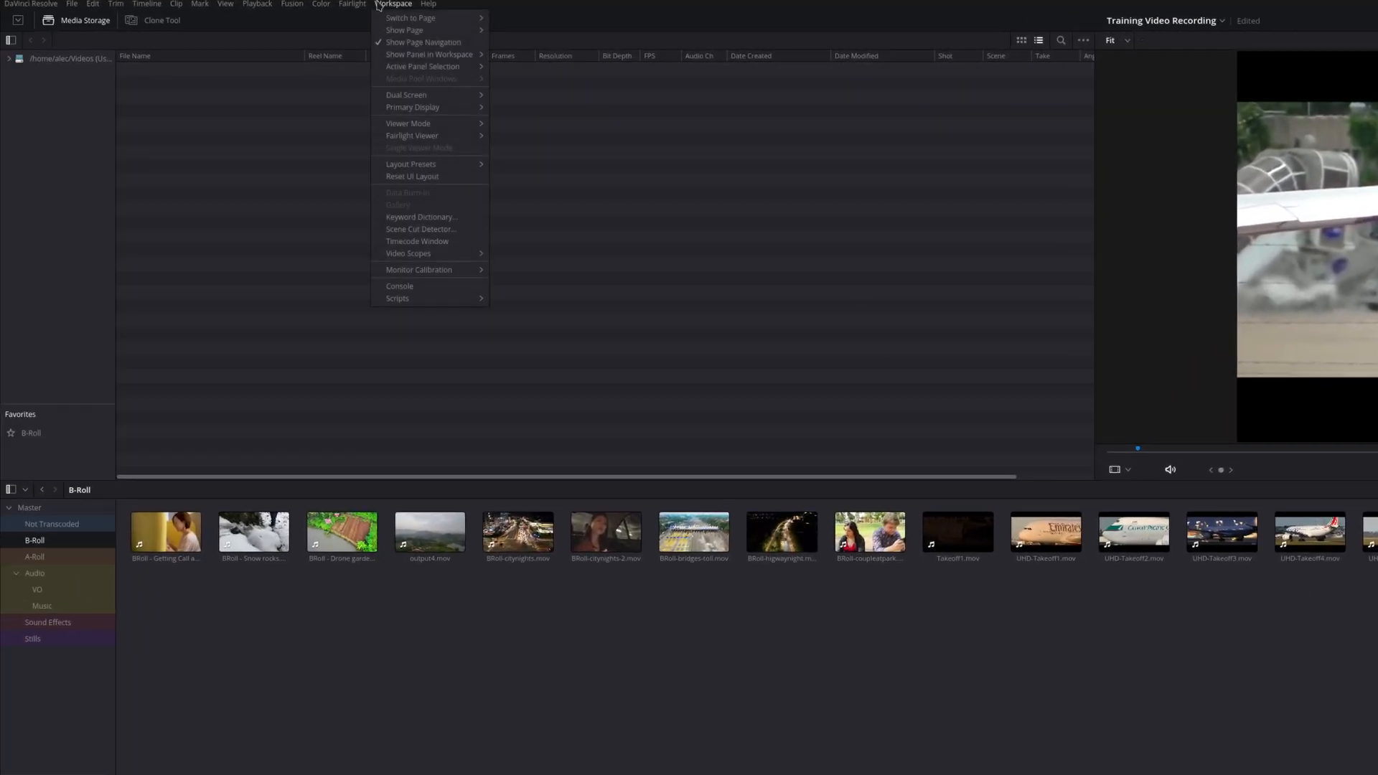
left_click(421, 217)
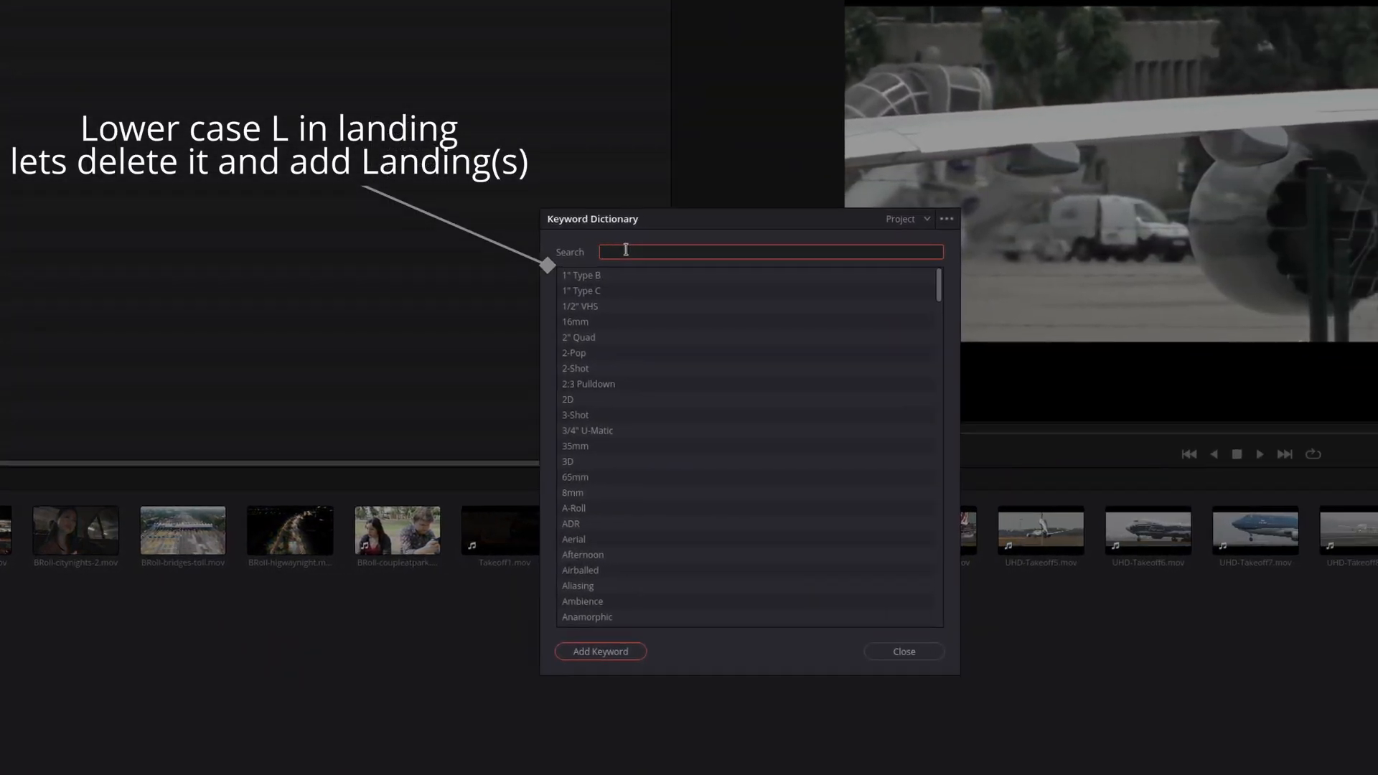
type("landin")
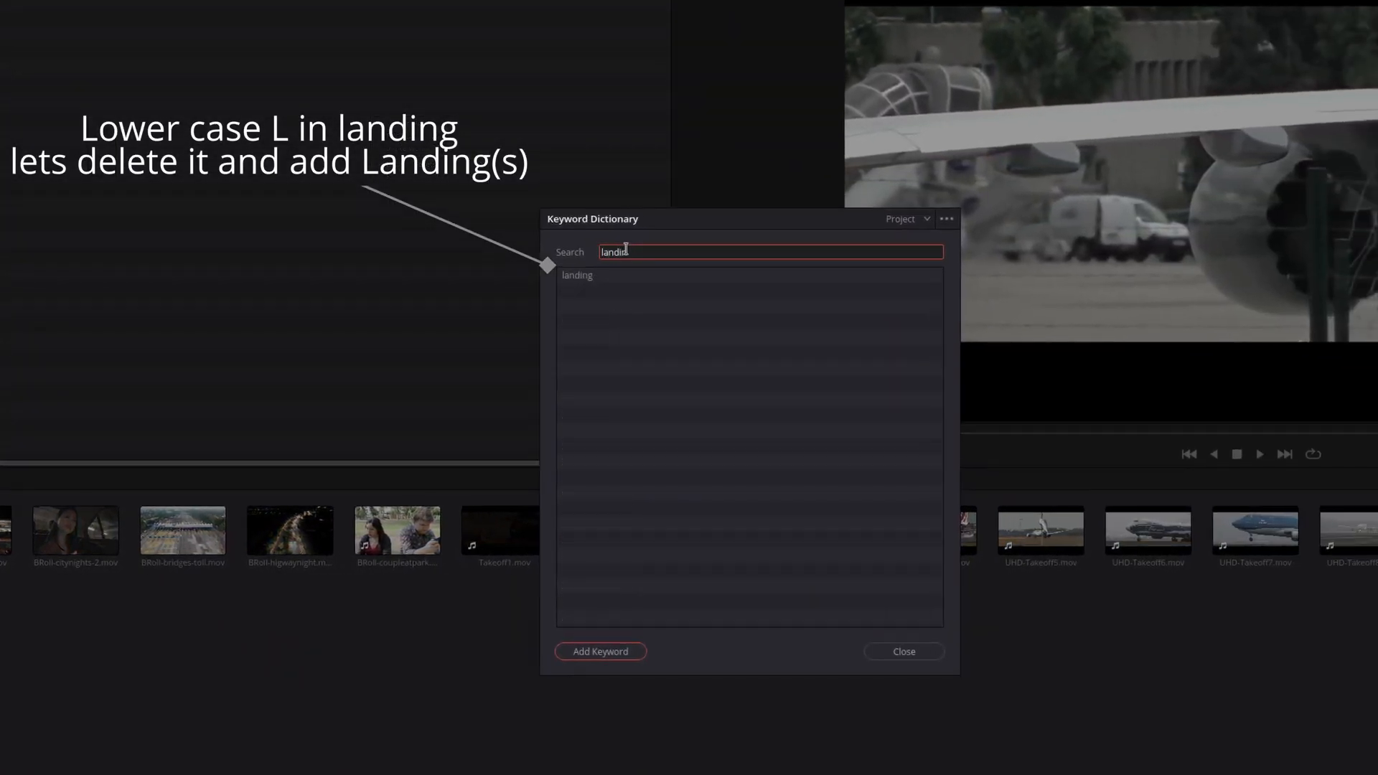
left_click(601, 280)
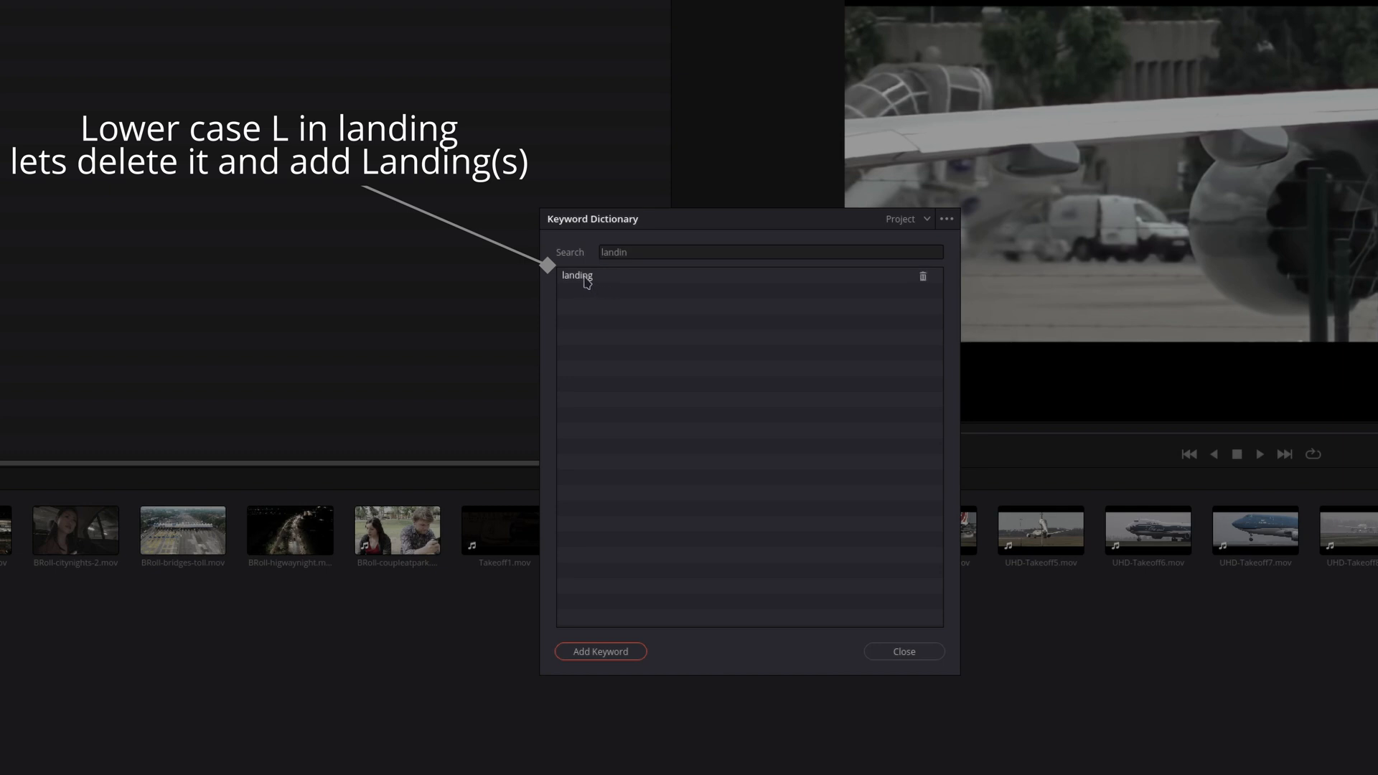
left_click(922, 277)
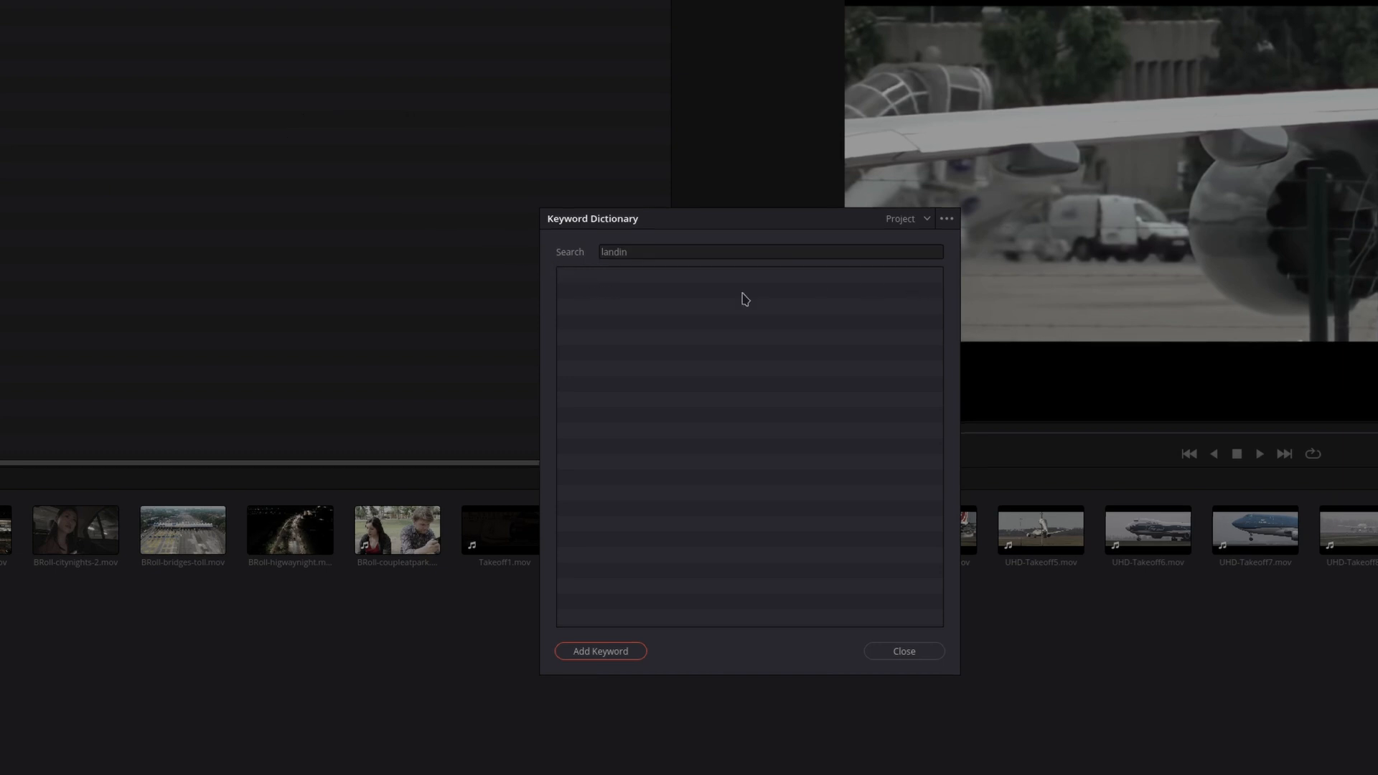
Add the keywords "Landings" and "Takeoffs" to the project's Keyword Dictionary
left_click(620, 654)
type("L")
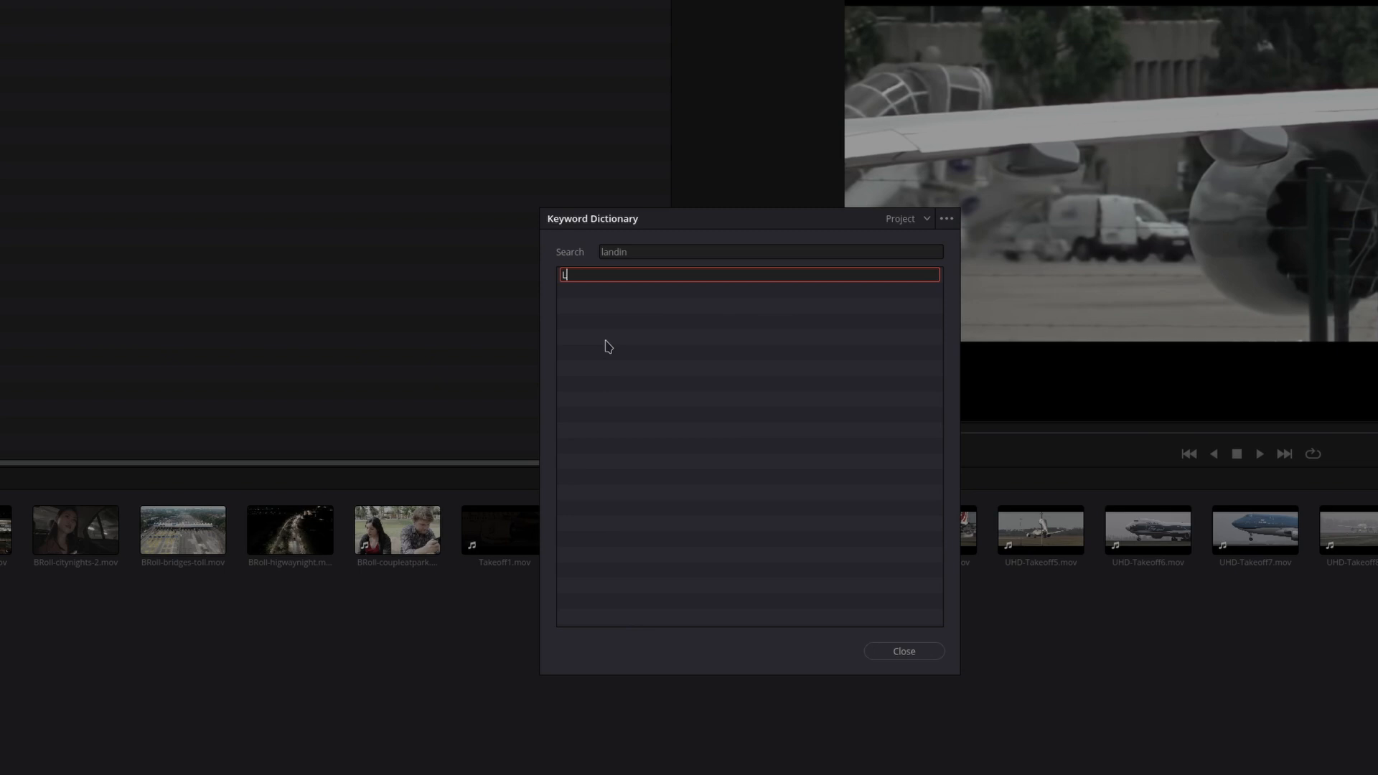
type("andings")
key("Return")
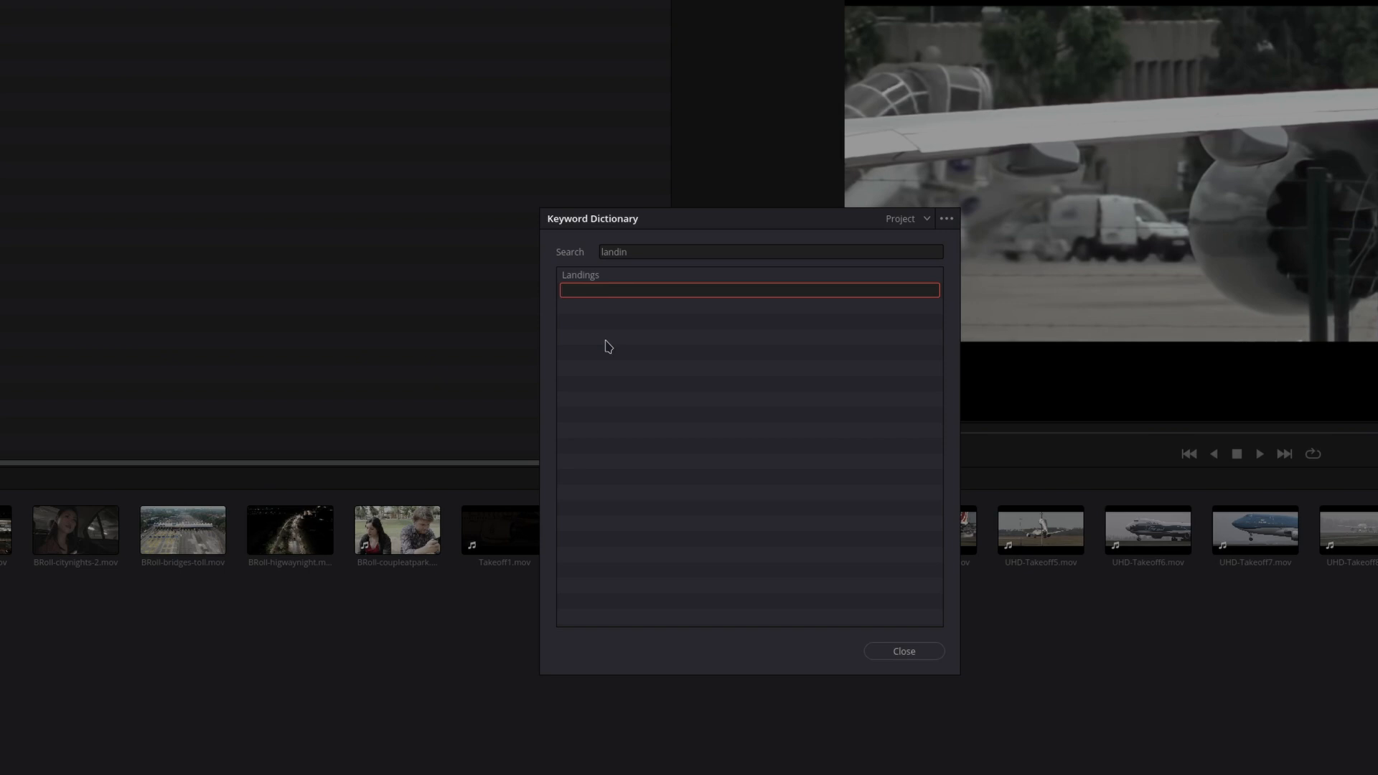
type("Takoff")
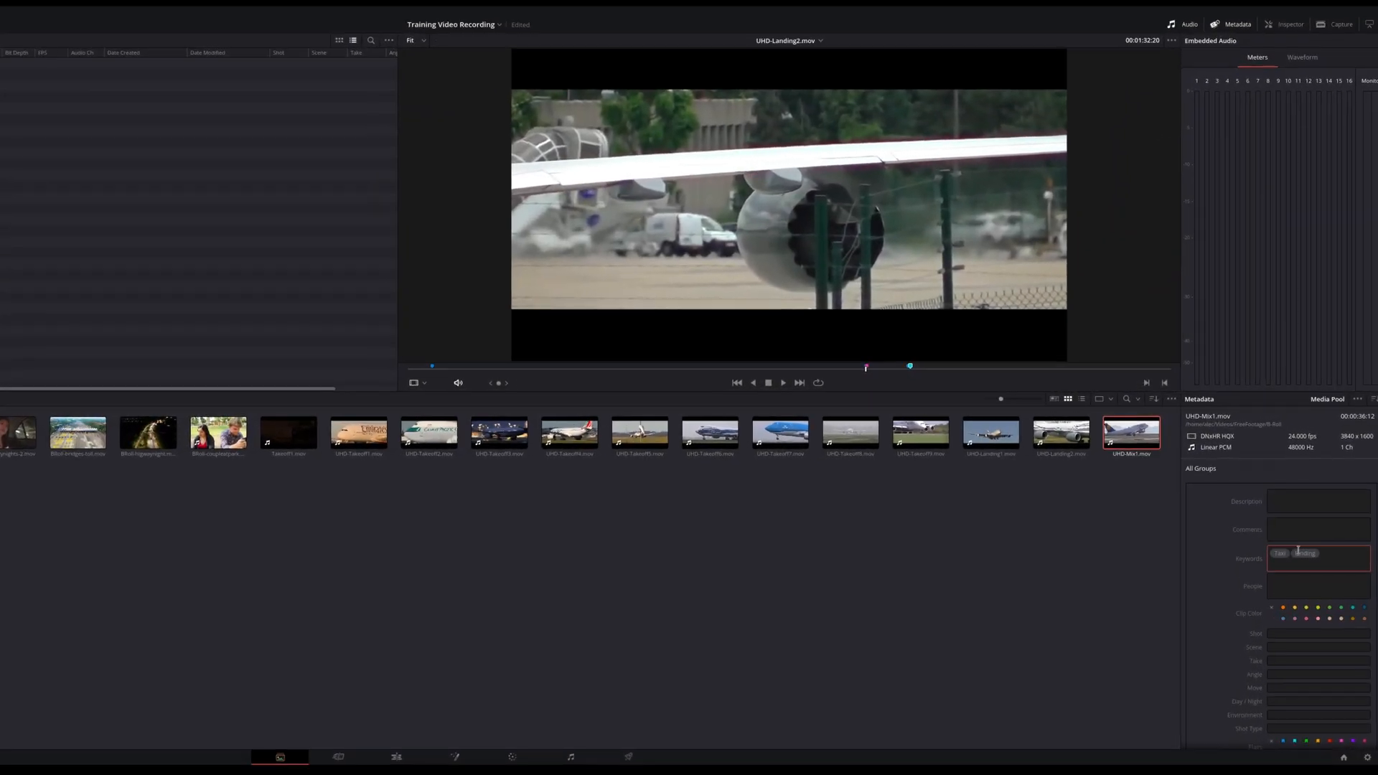
Remove the lowercase "landing" keyword from UHD-Mix1.mov and add the keywords "Takeoffs" and "Landings"
left_click(1300, 553)
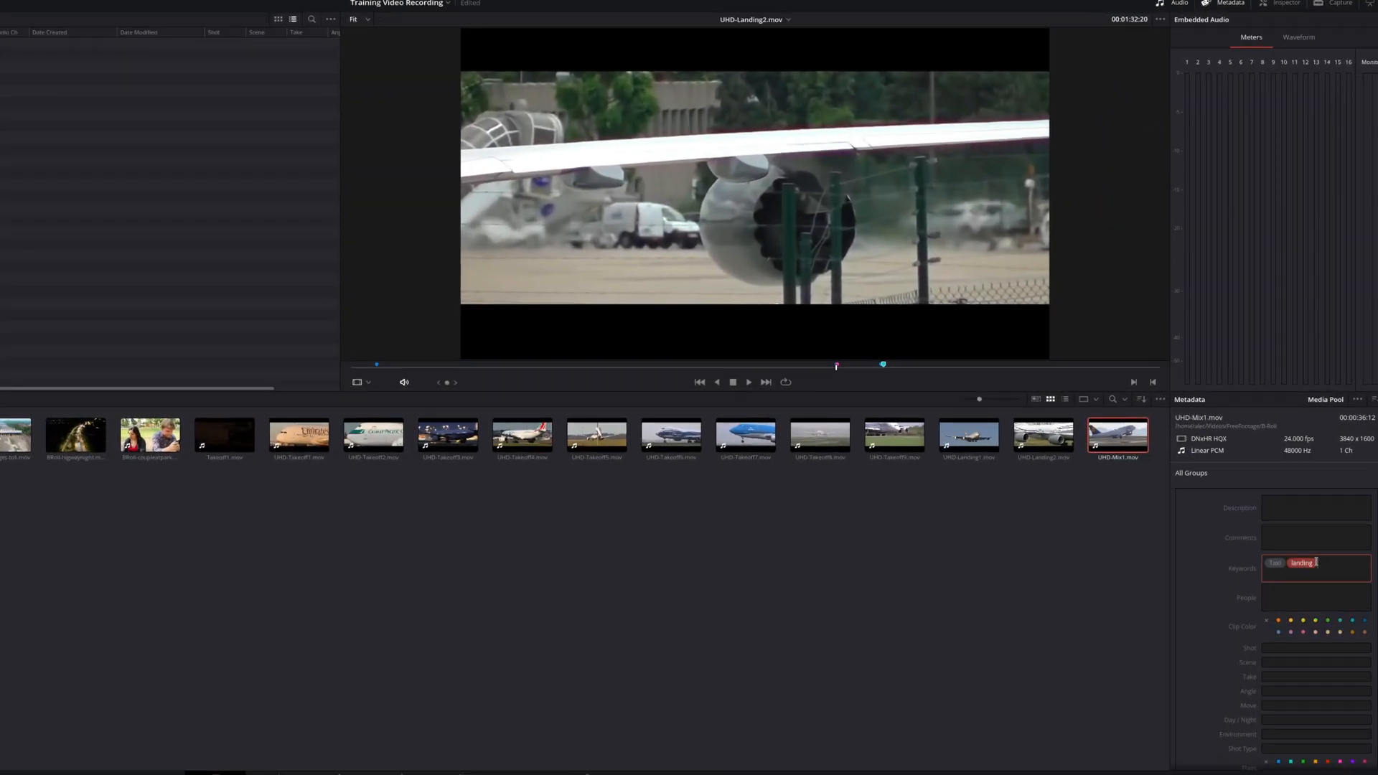
key("BackSpace")
type("Landings")
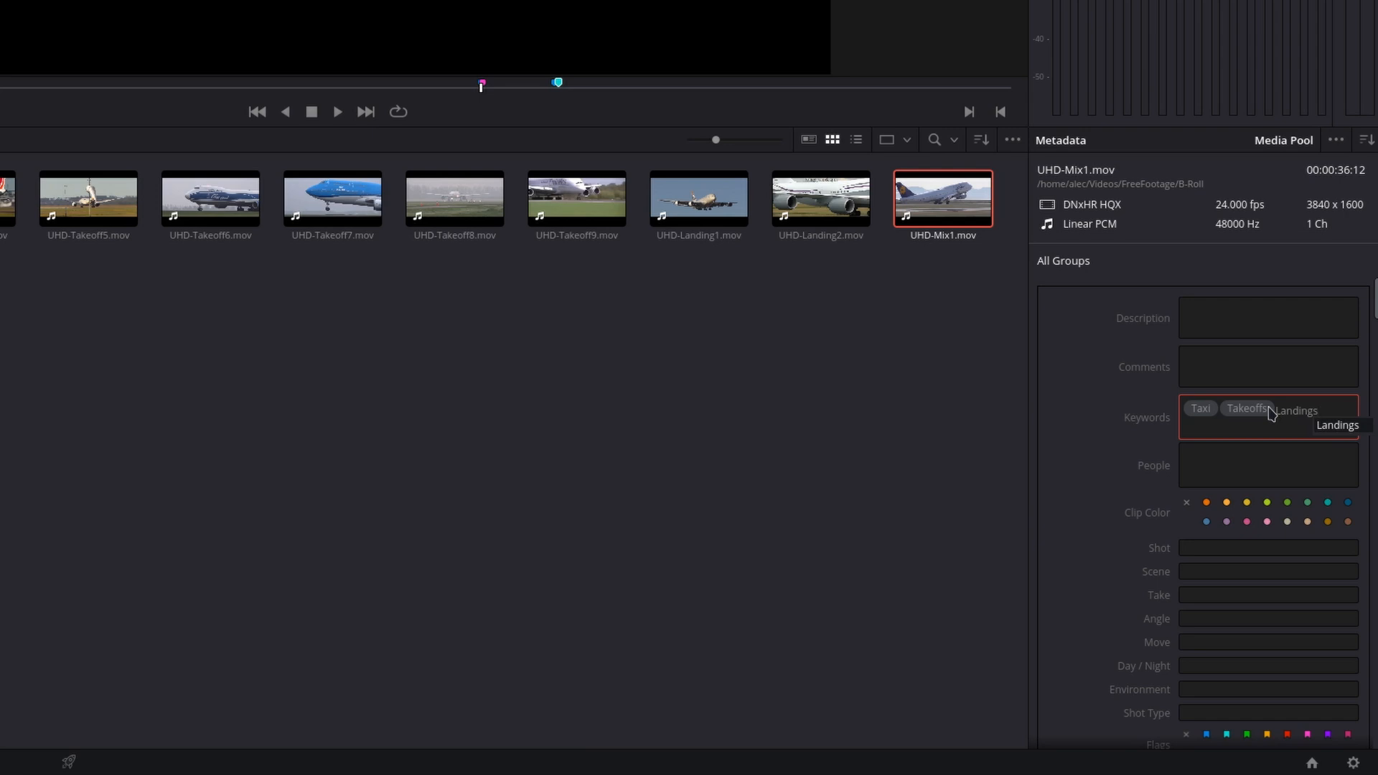
key("Return")
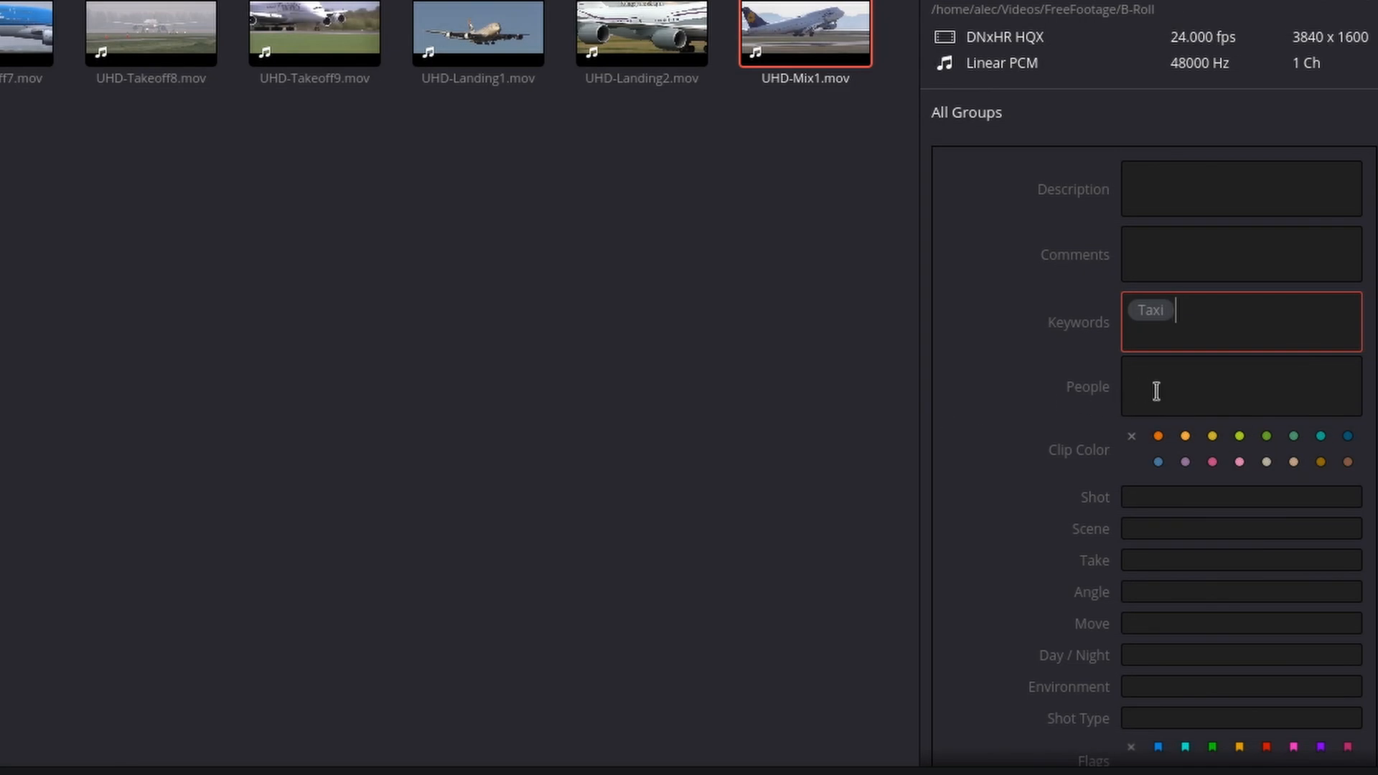
Start editing the People metadata of UHD-Mix1.mov
left_click(1156, 391)
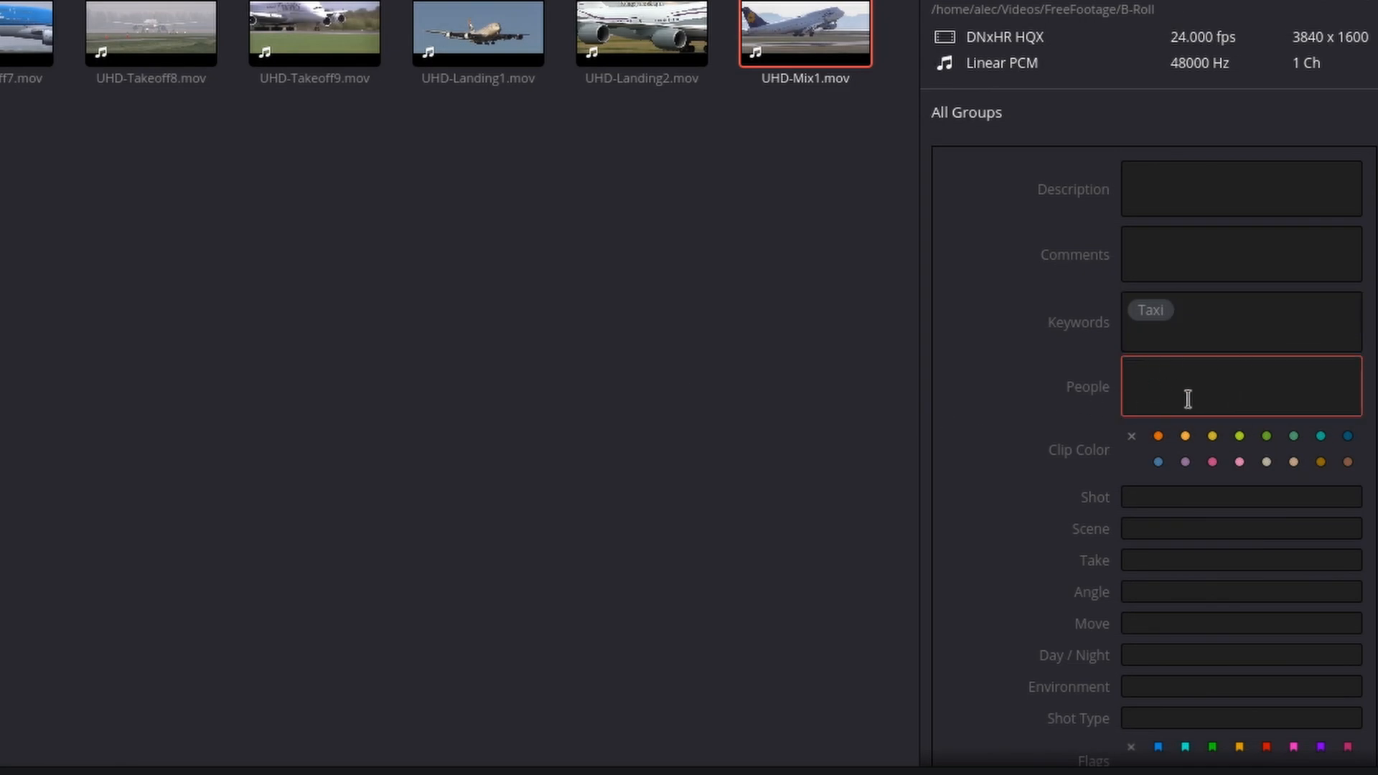